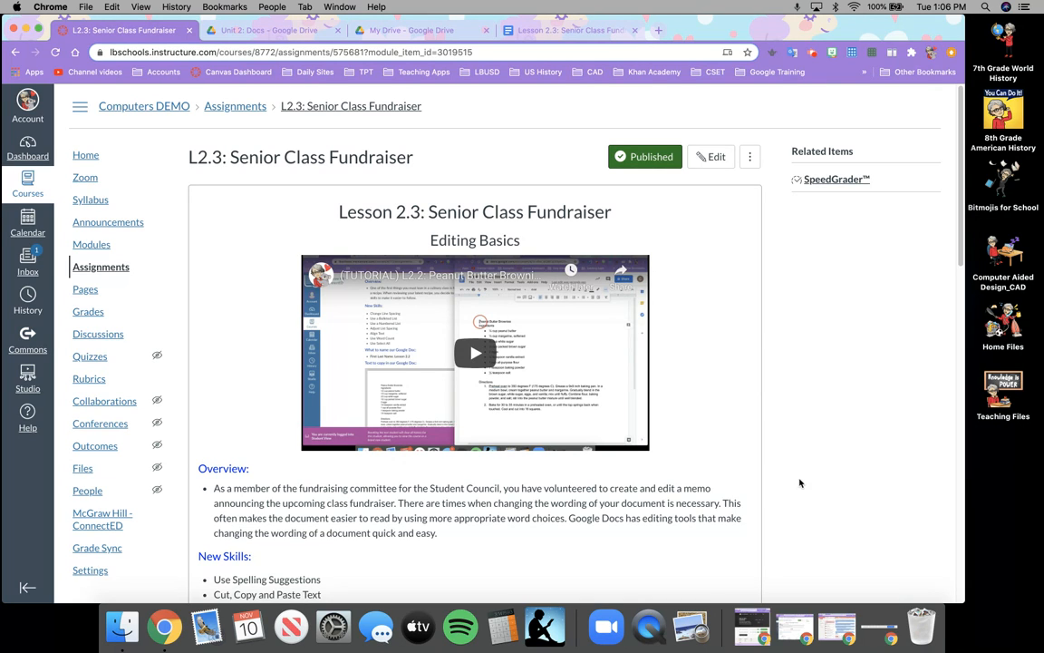
Narrow the Chrome window and switch to the My Drive tab.
scroll(807, 453, down, 3)
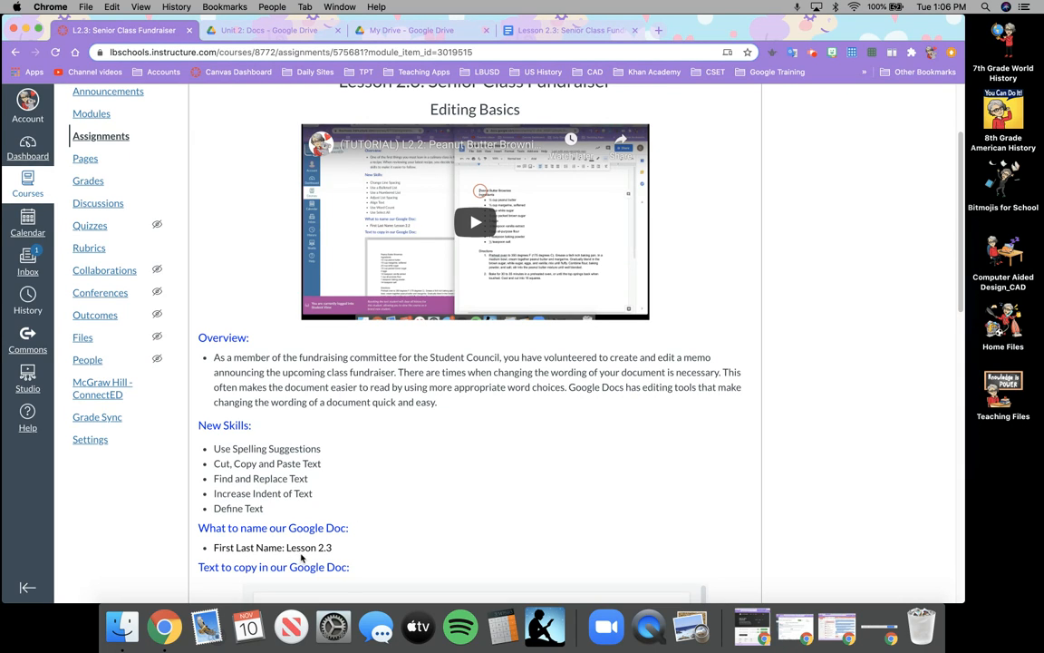
scroll(462, 517, down, 3)
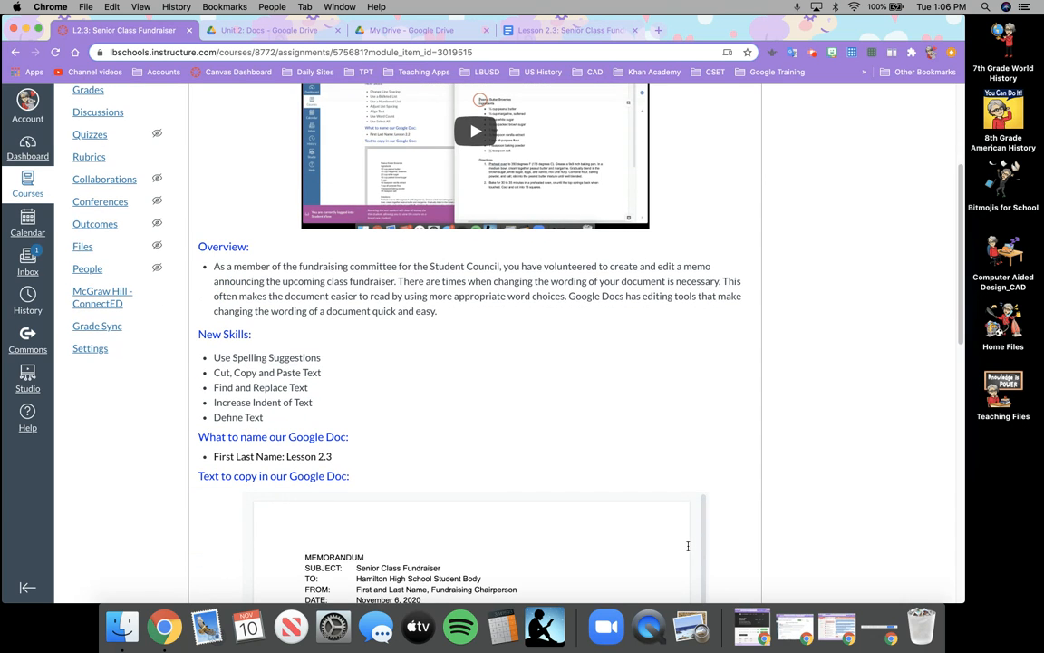
scroll(731, 553, down, 15)
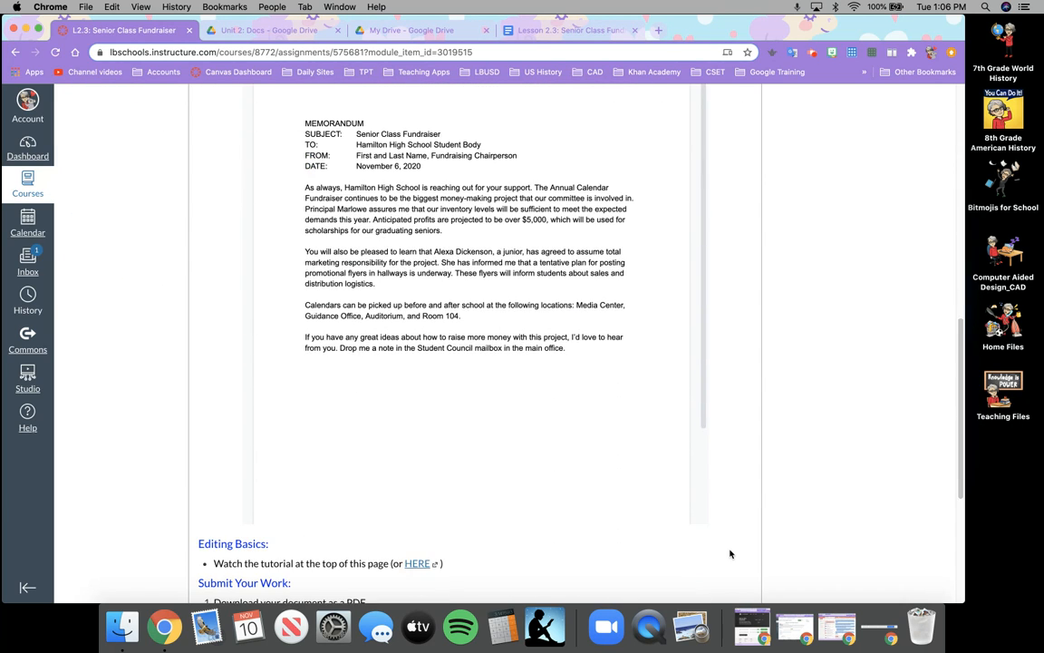
scroll(728, 552, up, 2)
scroll(727, 551, down, 5)
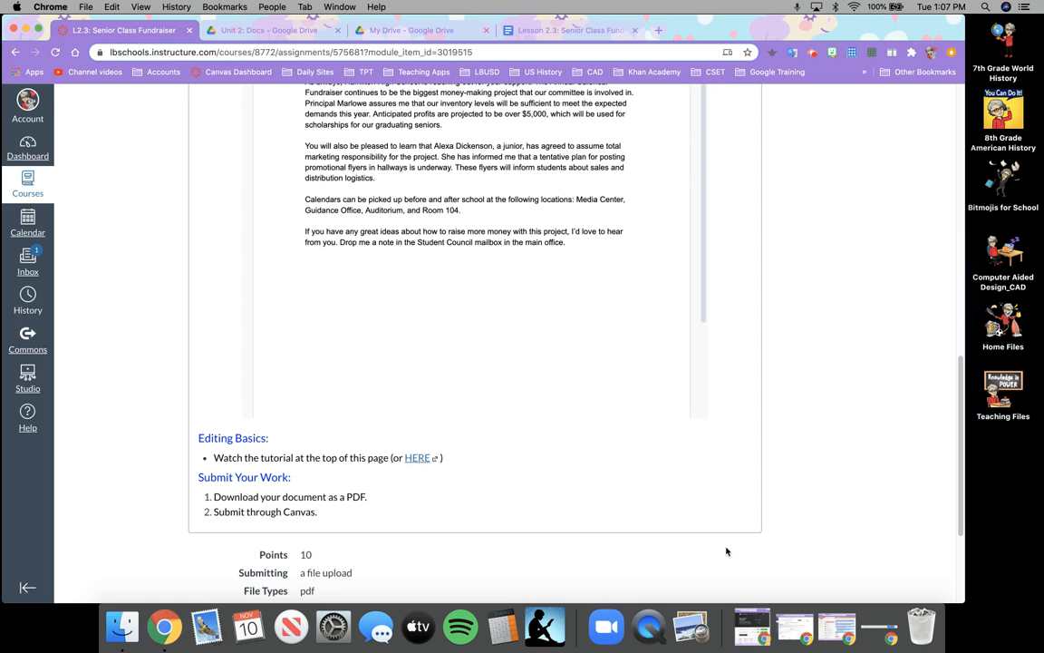
scroll(692, 413, up, 15)
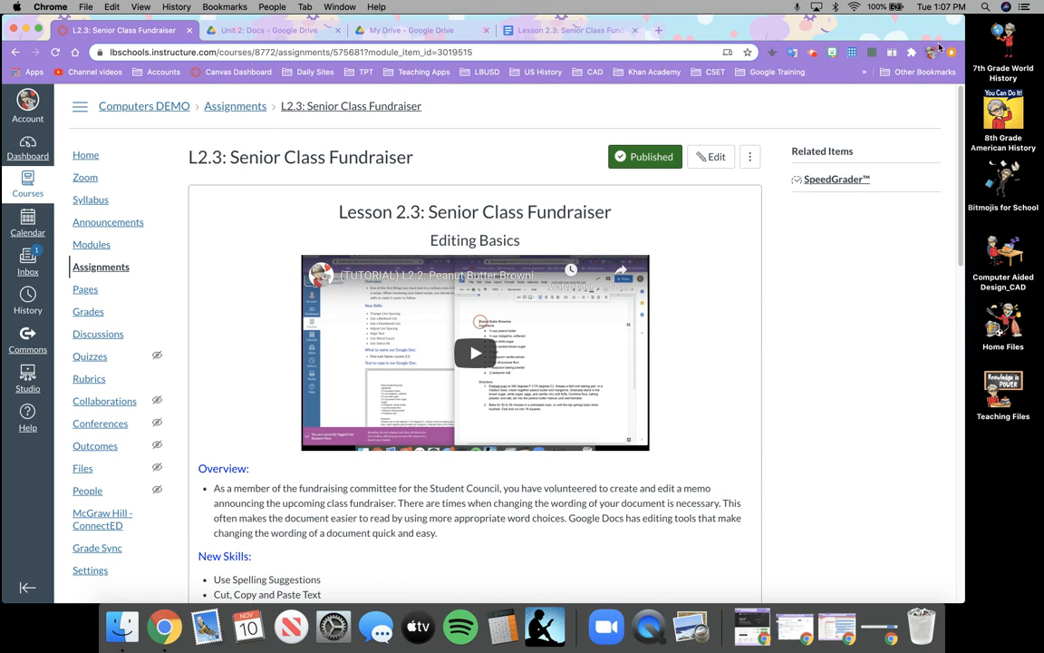
drag(965, 17, 769, 20)
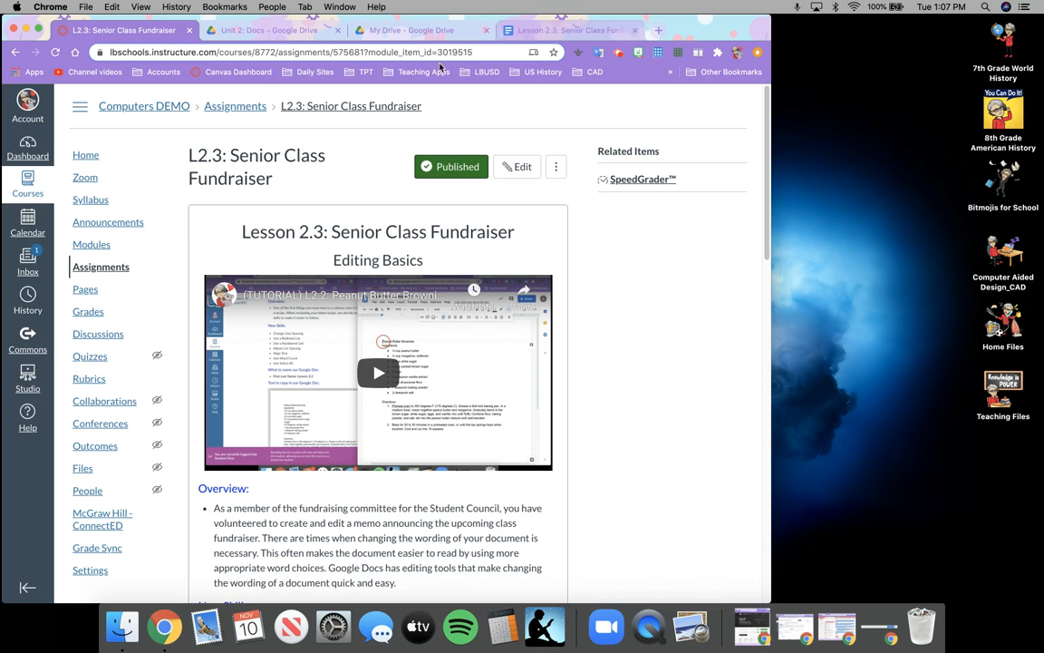
click(391, 32)
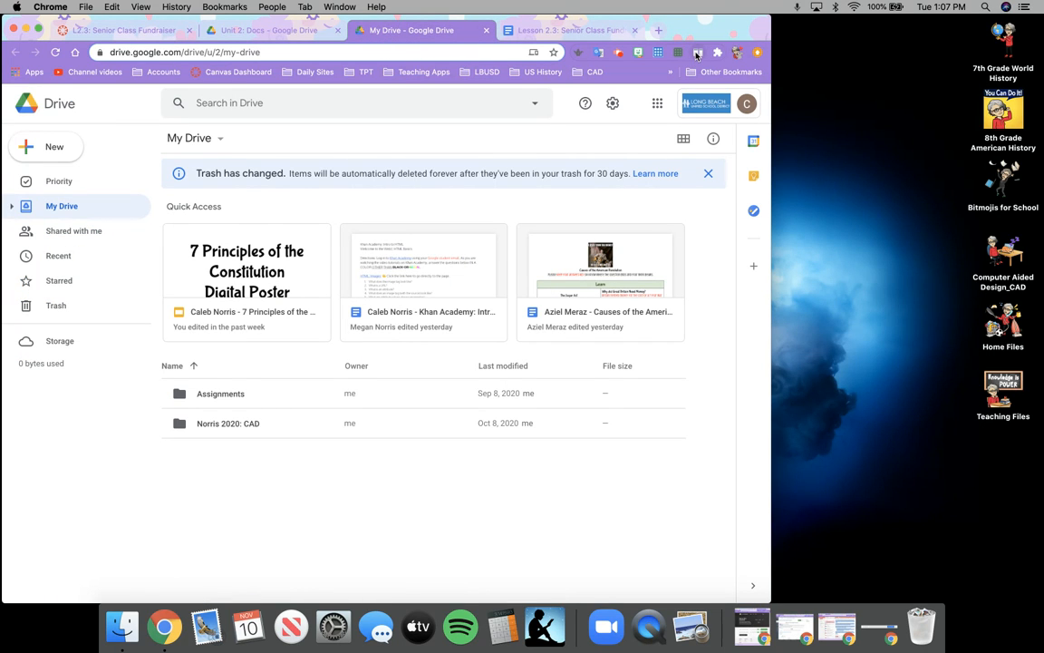
Apply the 5:5 split layout and move My Drive into its own left-half window.
click(697, 54)
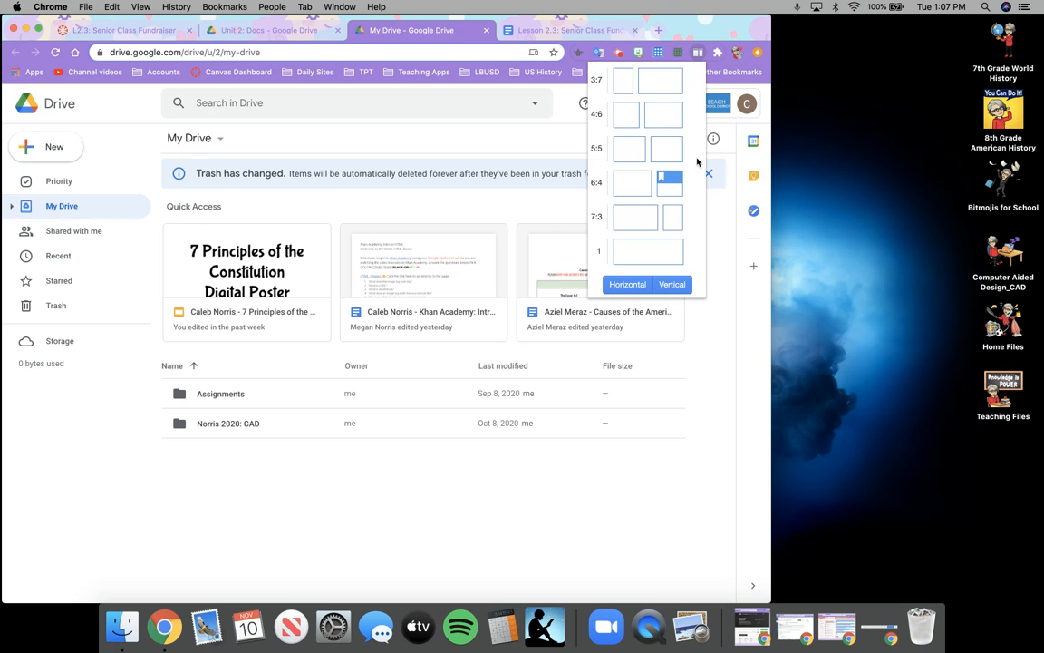
click(668, 150)
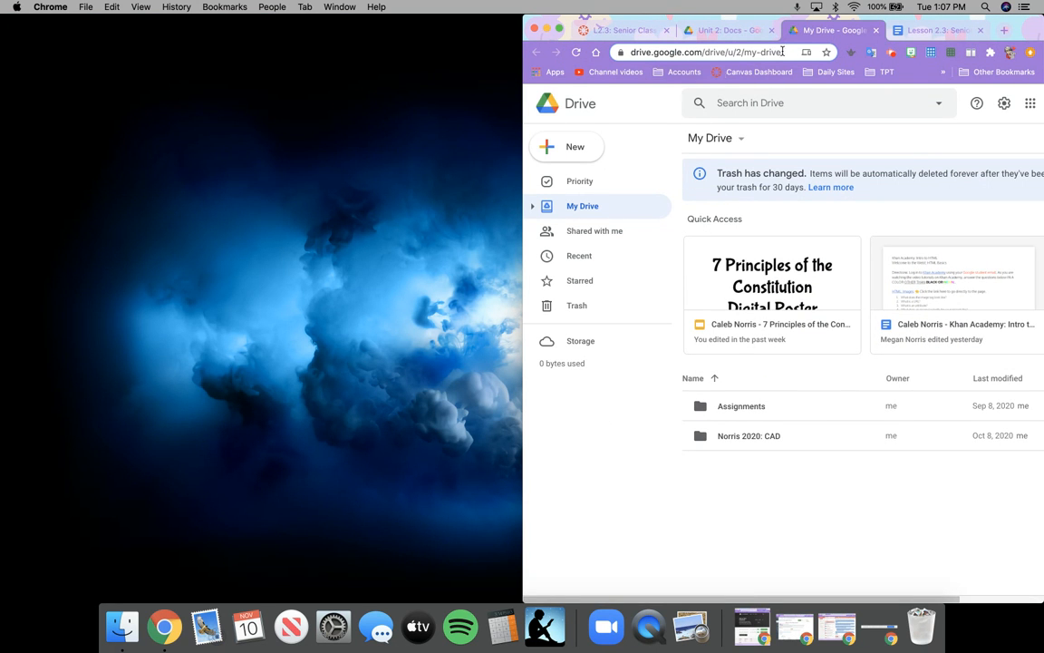
drag(797, 32, 256, 32)
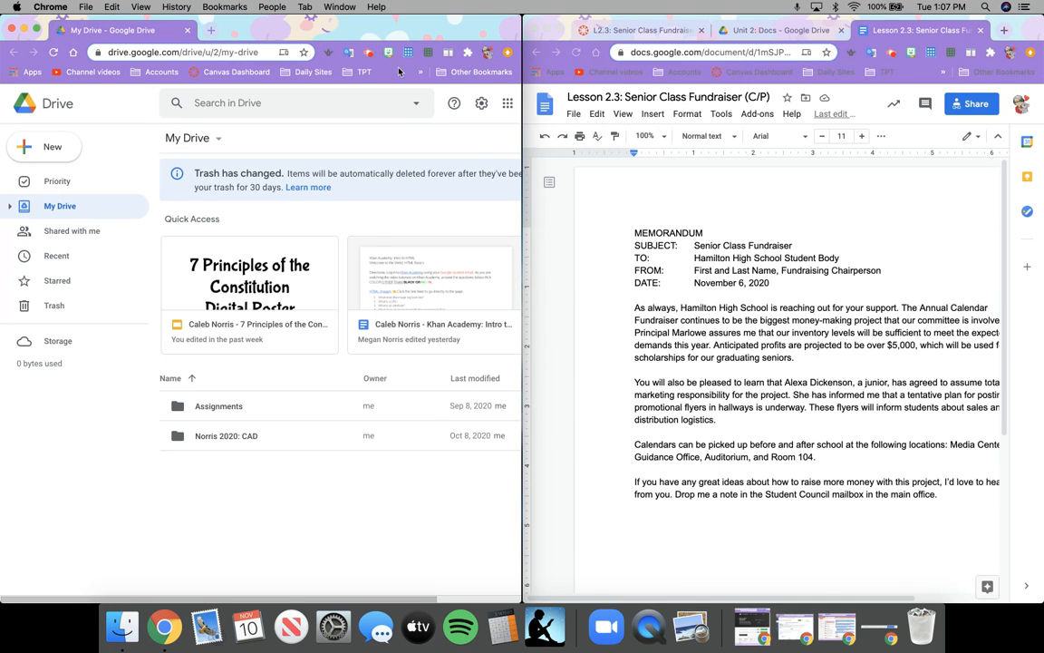
Show the fundraiser assignment on the right and open 2020 CAD > My Docs in the left Drive window.
click(775, 32)
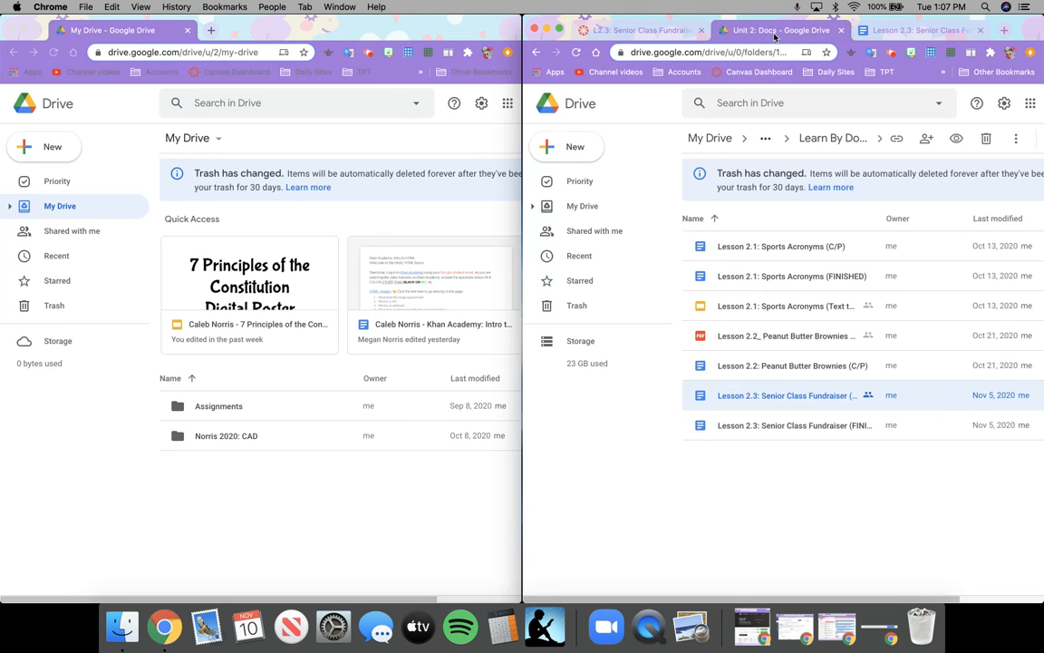
click(663, 36)
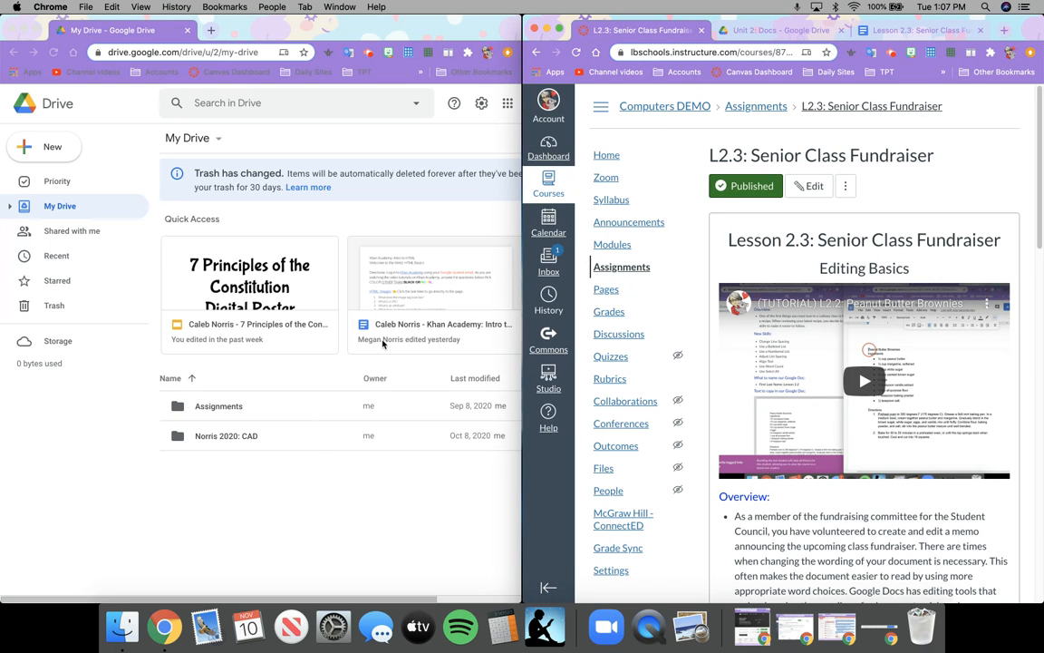
click(223, 441)
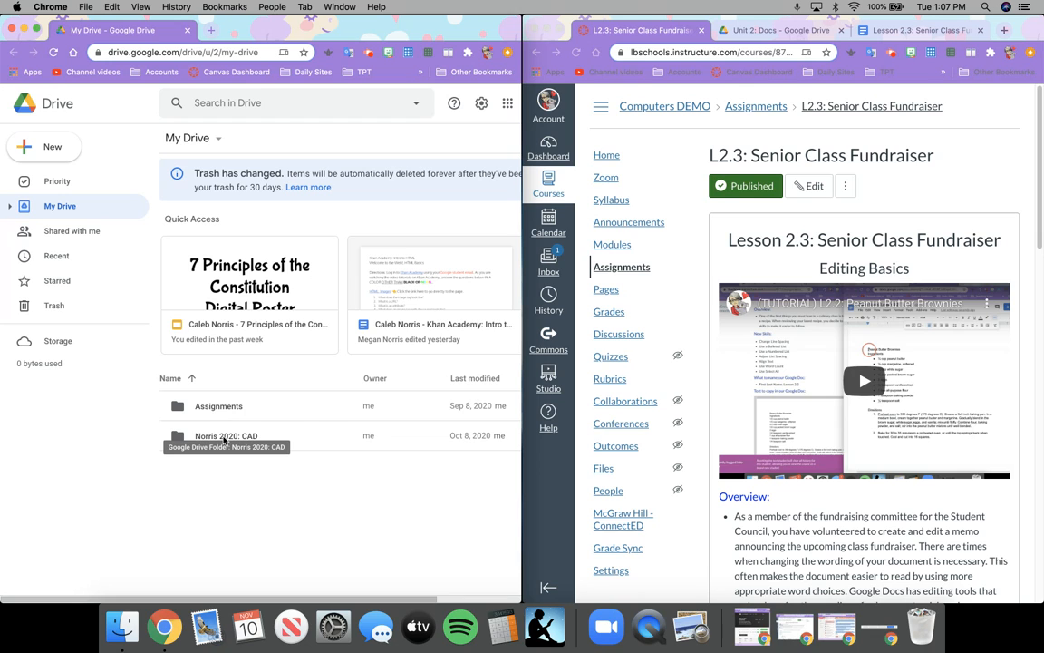
double_click(223, 436)
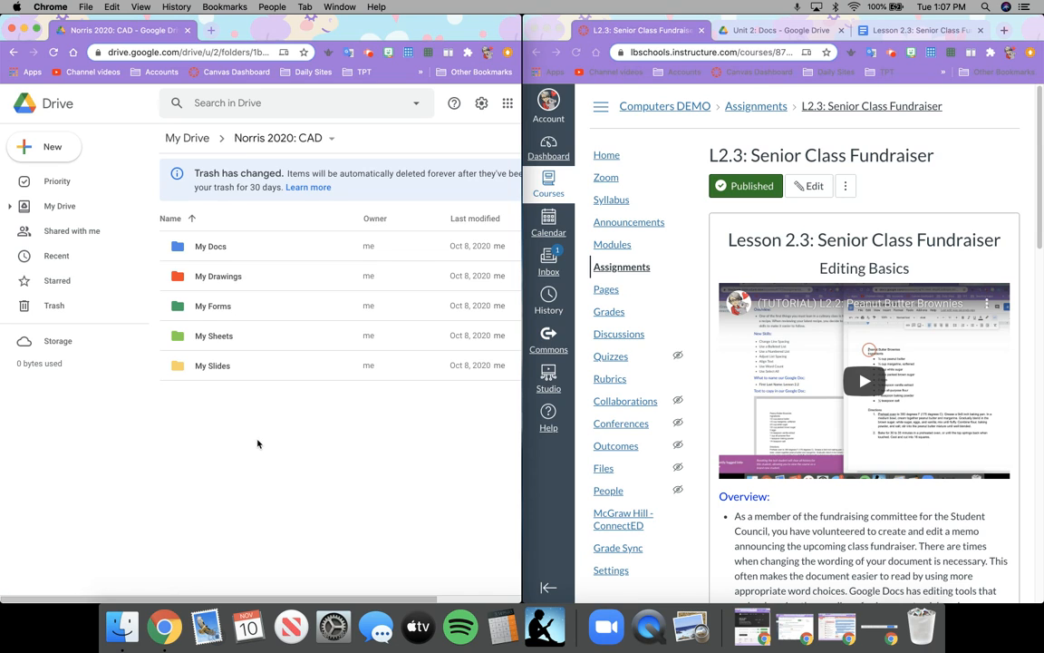
double_click(209, 246)
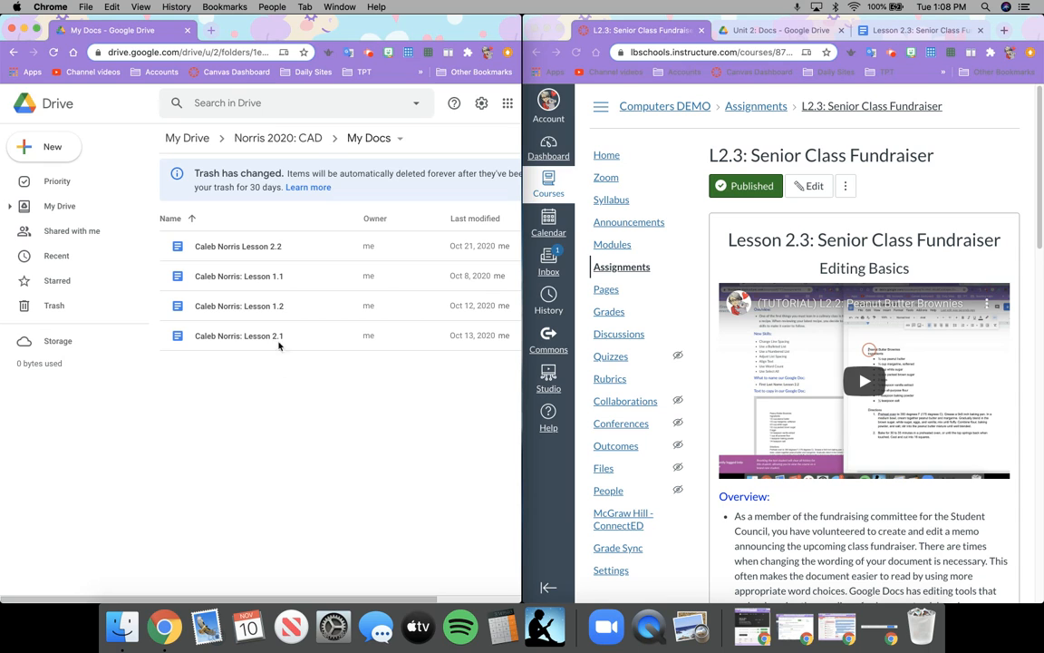
click(54, 152)
Cancel the new folder and create a blank Google Doc in My Docs instead.
click(49, 138)
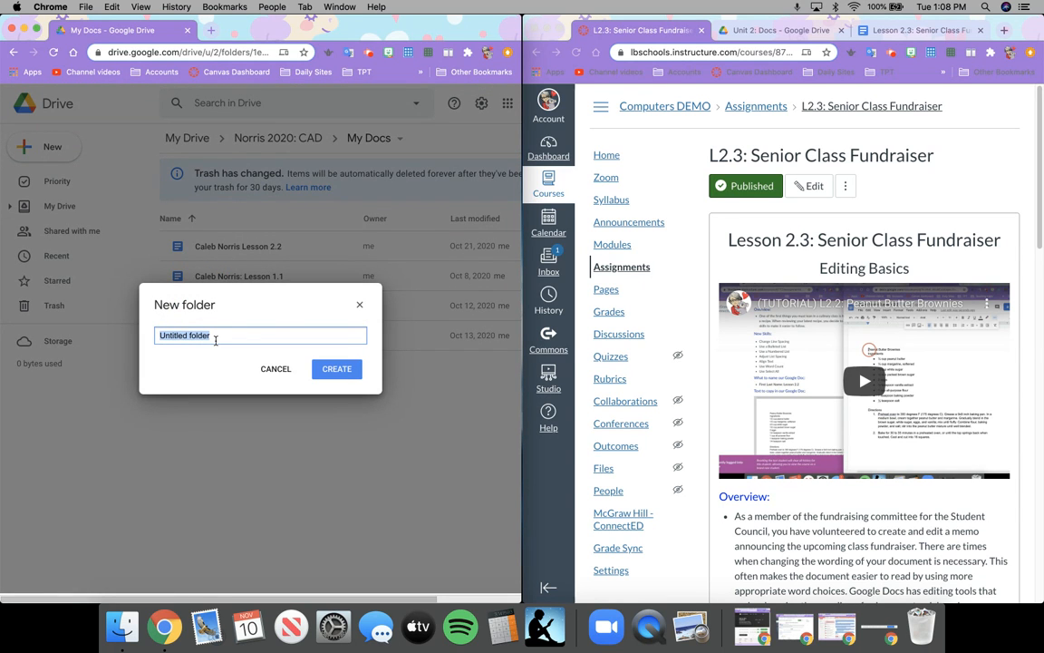
click(276, 368)
click(257, 389)
right_click(264, 378)
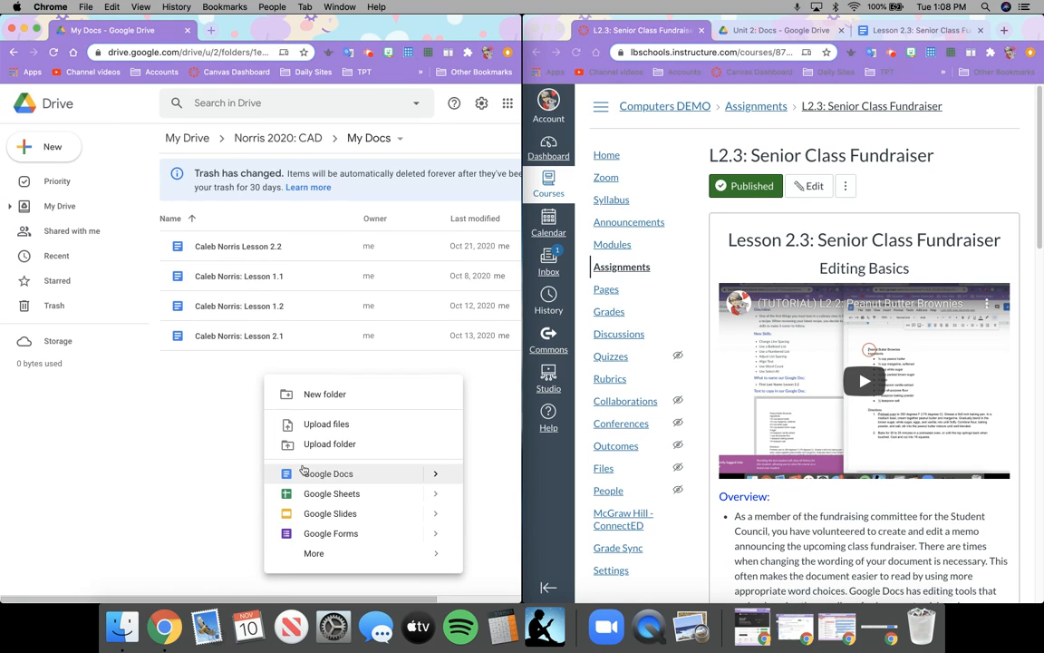
click(436, 473)
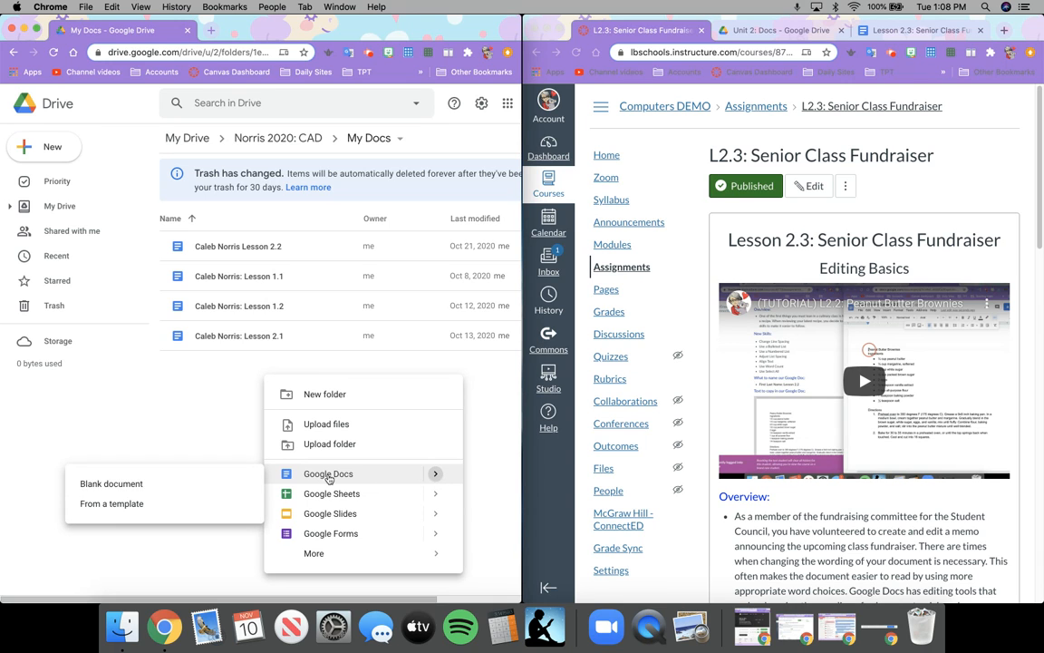
click(242, 481)
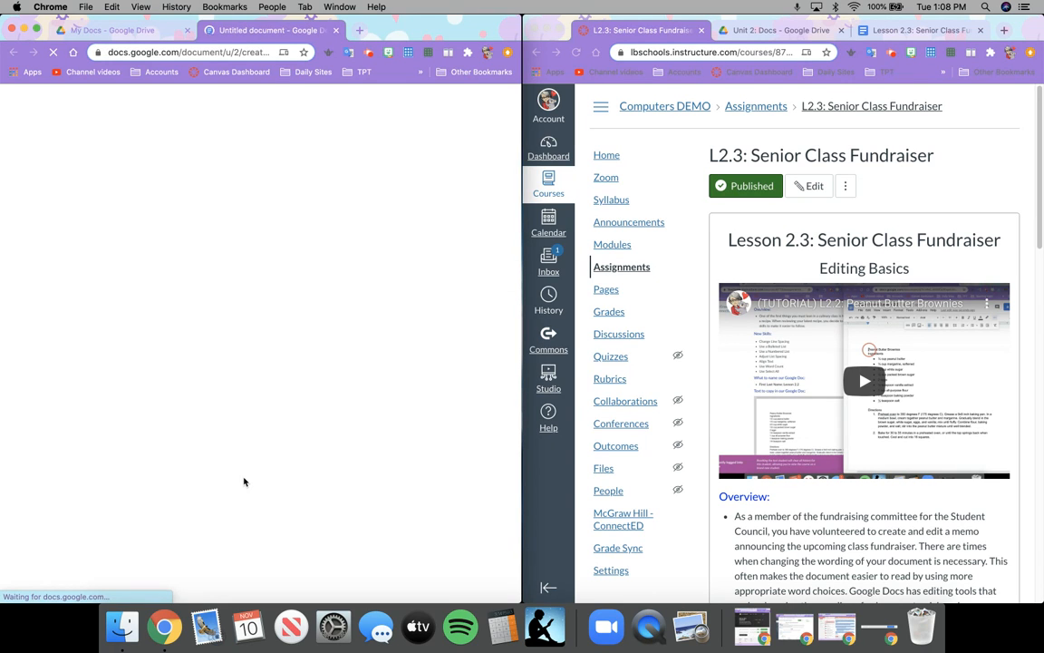
Title the new document with the student's name followed by ': Lesson 2.3'.
scroll(721, 496, down, 5)
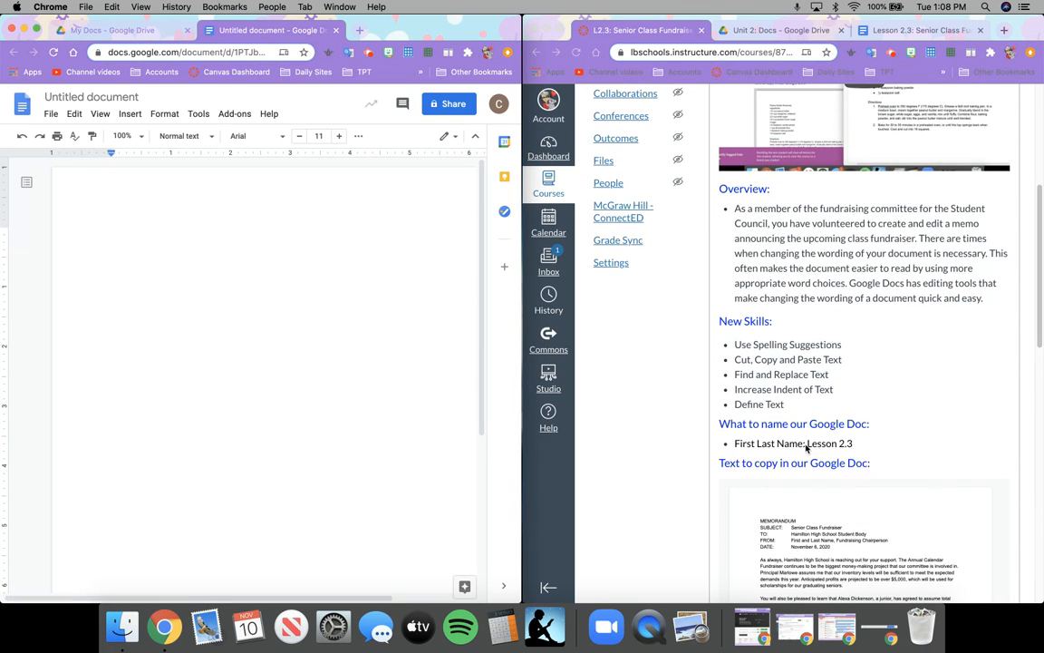
click(136, 97)
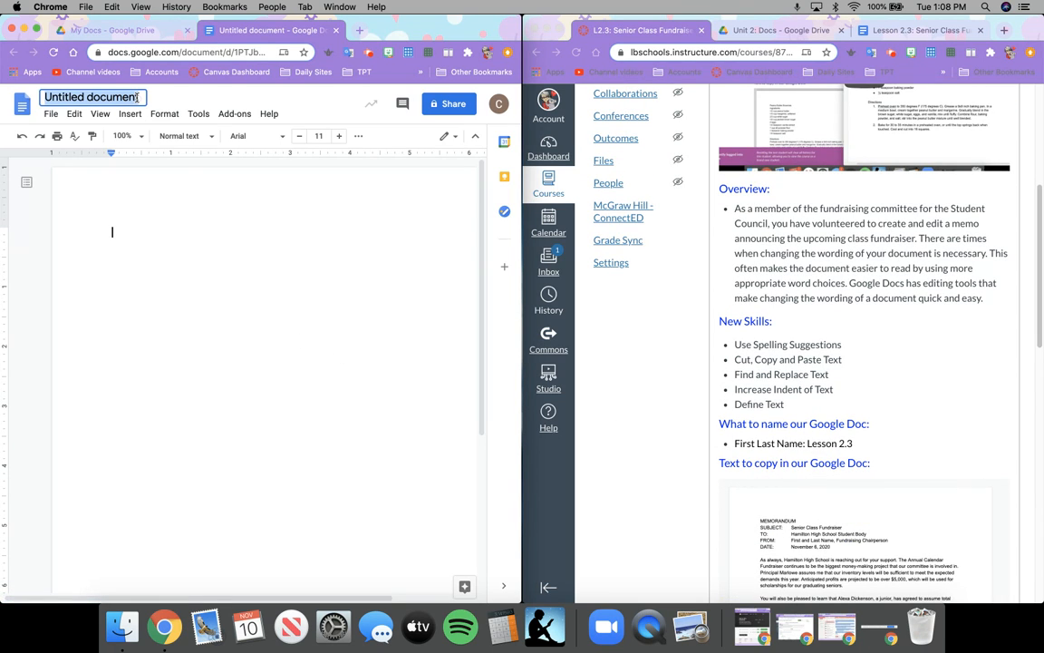
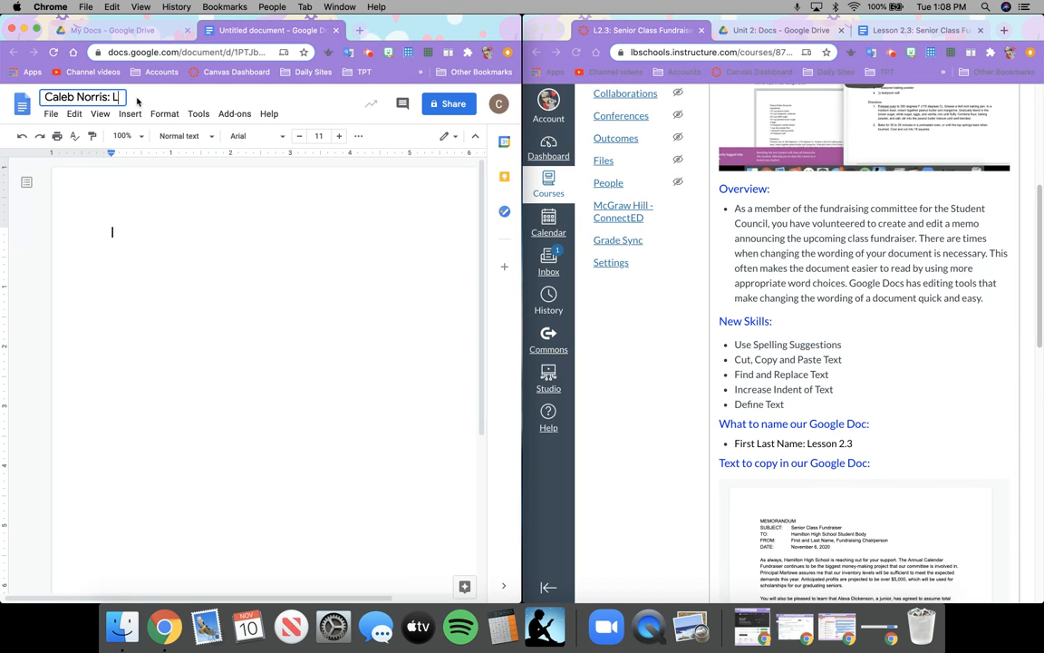
text(esson 2.3)
key(Return)
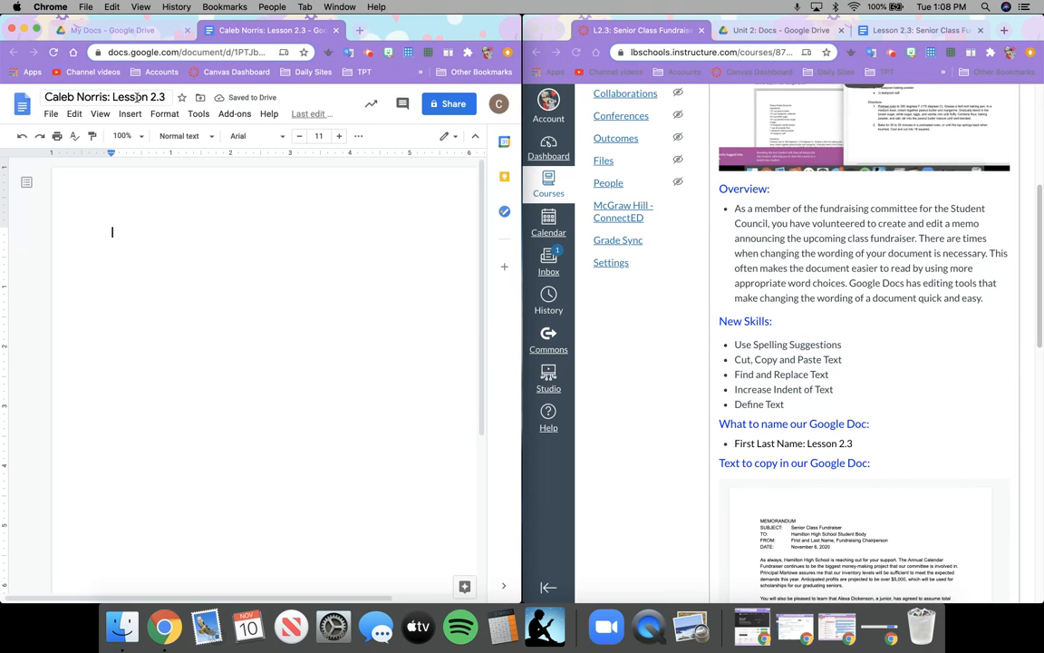
click(129, 27)
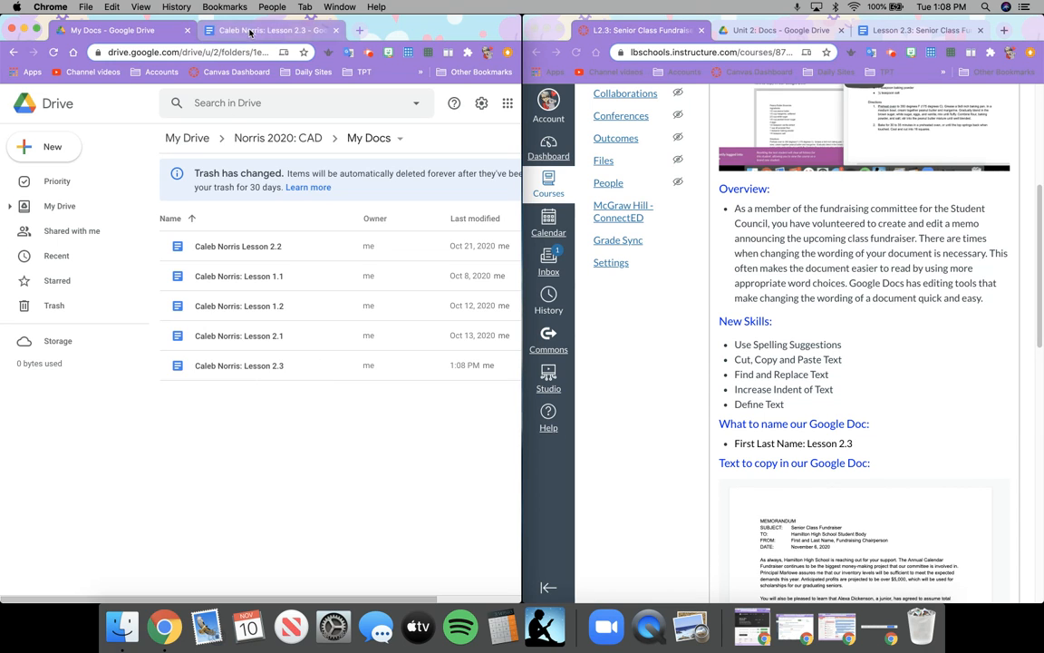
Return to the blank Lesson 2.3 document and scroll through it.
click(251, 31)
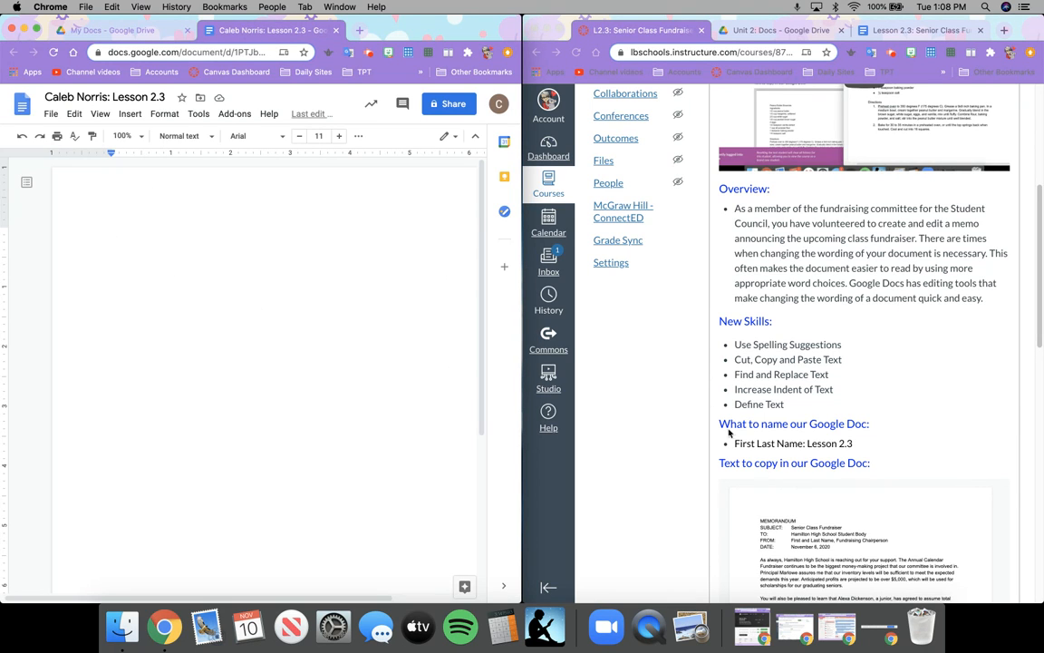
scroll(761, 497, down, 3)
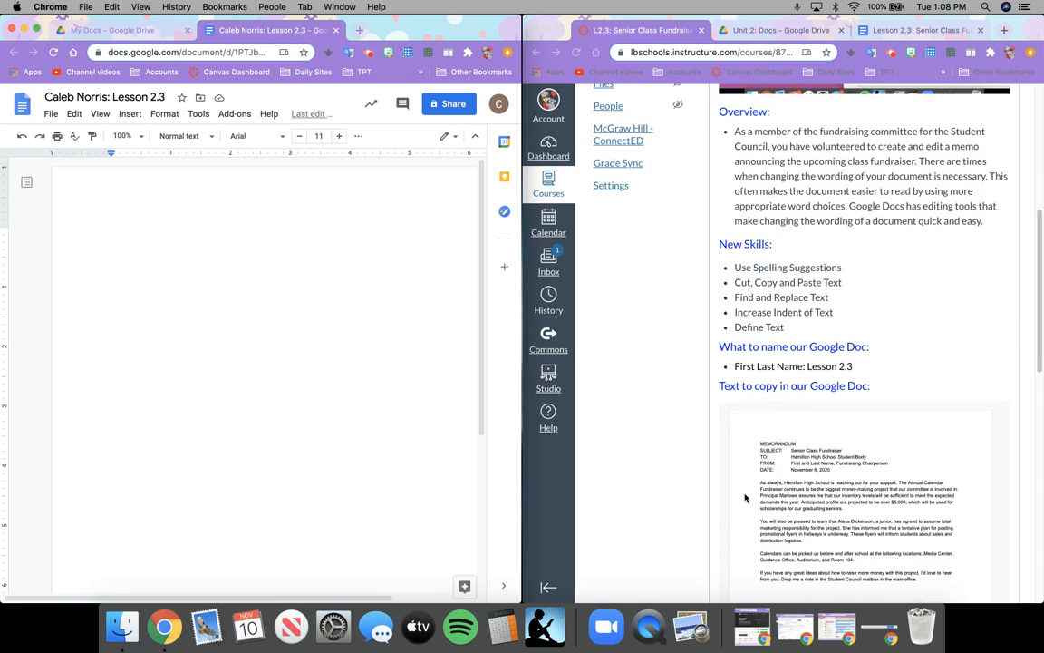
scroll(745, 496, down, 1)
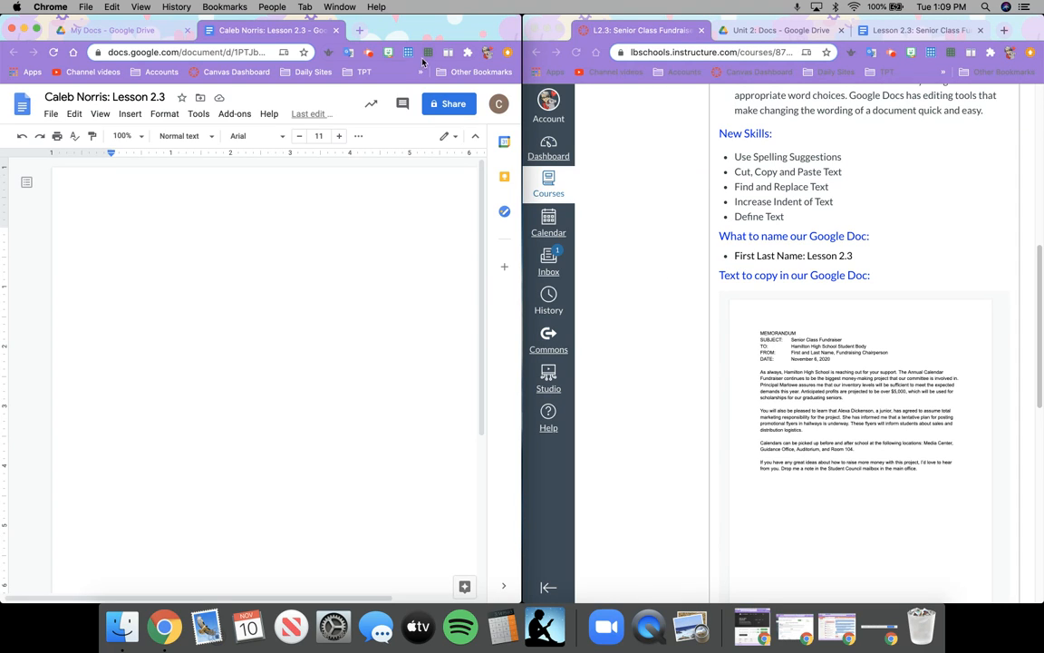
Paste the memo text into the document and bring the L2.3 lesson page back on the right.
click(367, 56)
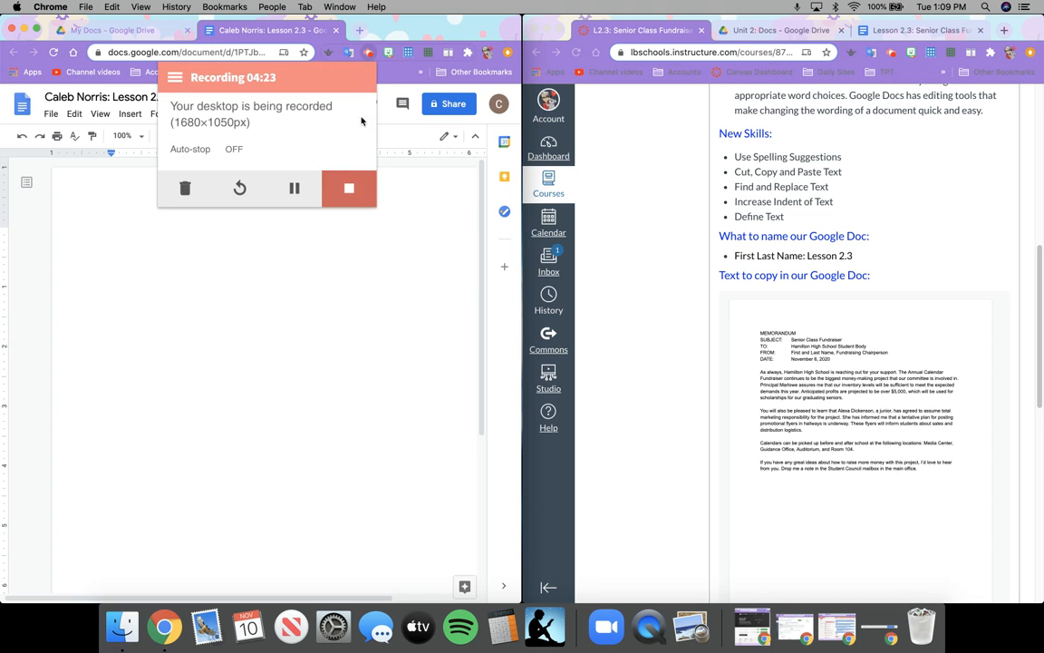
click(293, 188)
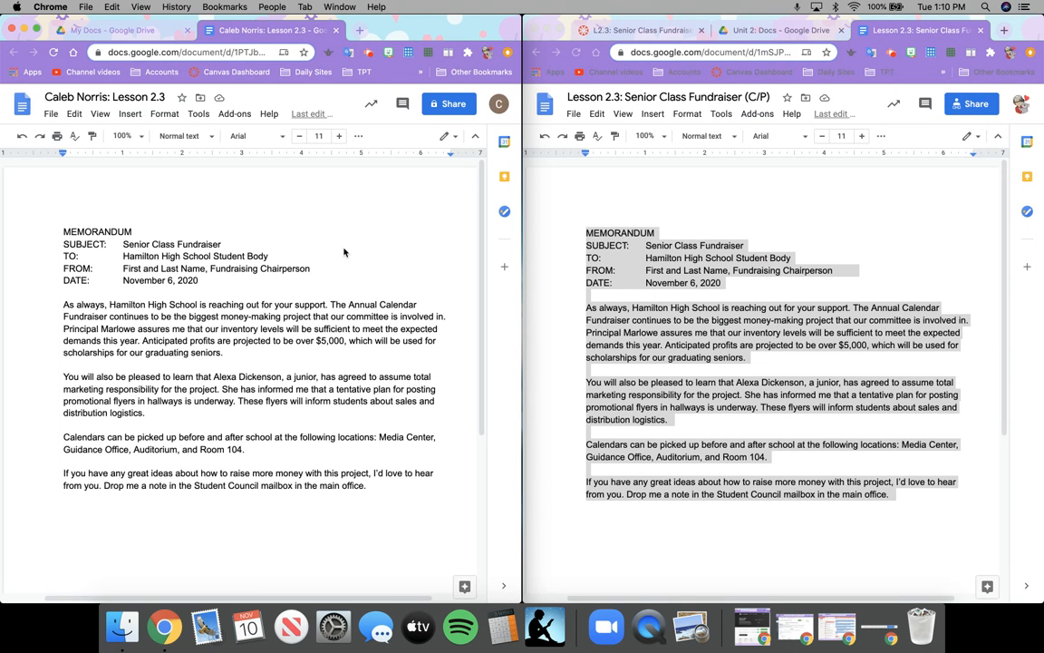
click(752, 34)
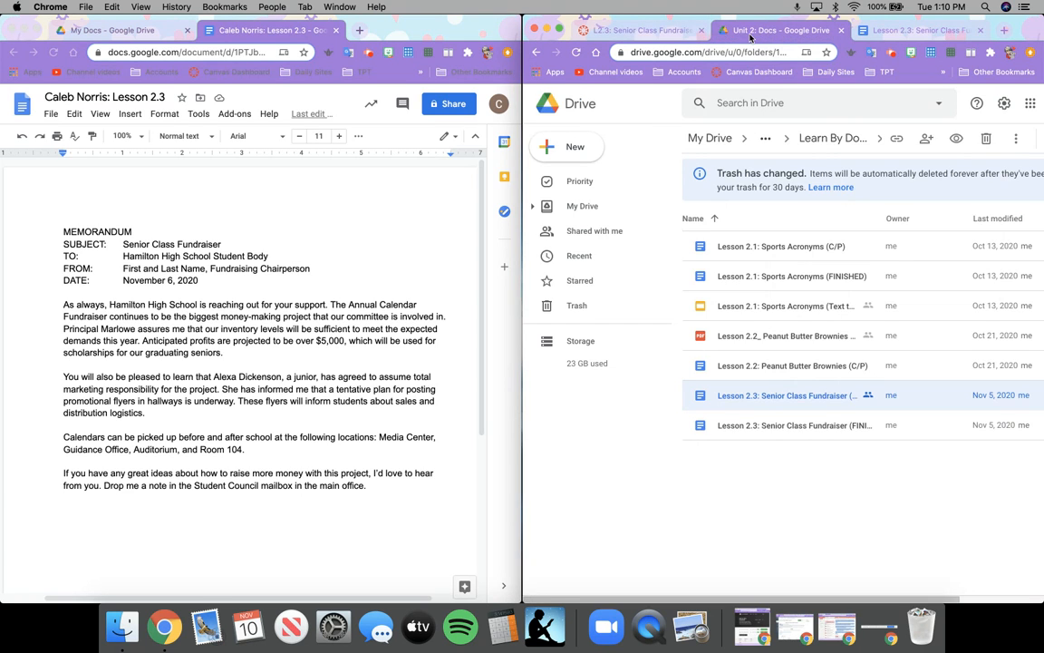
click(661, 34)
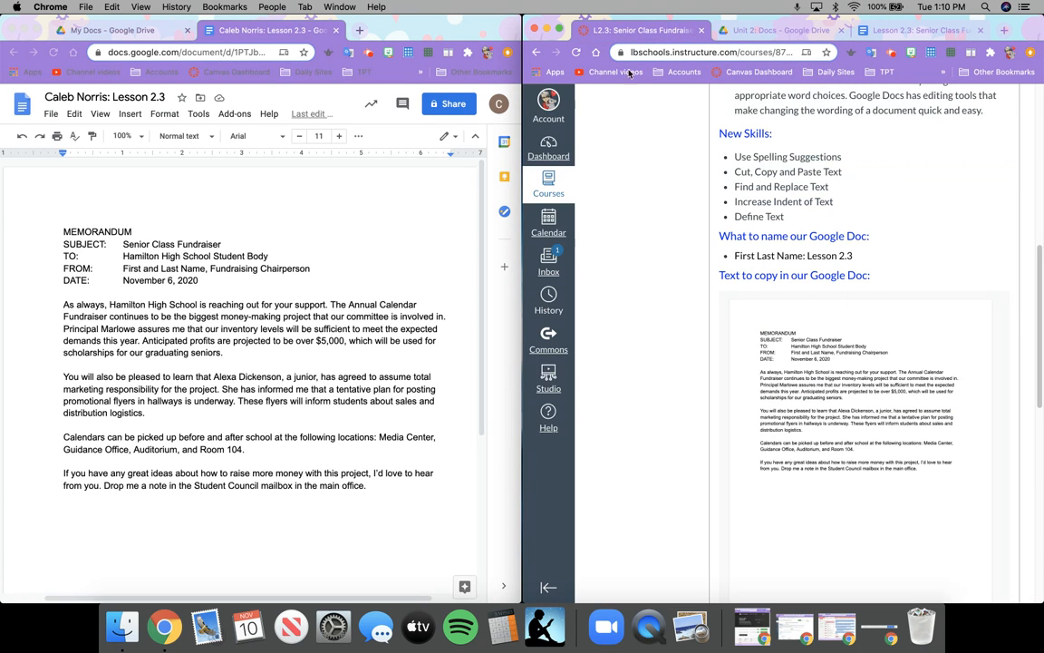
Delete the blank gaps after the SUBJECT:, TO: and FROM: labels.
click(123, 246)
click(122, 245)
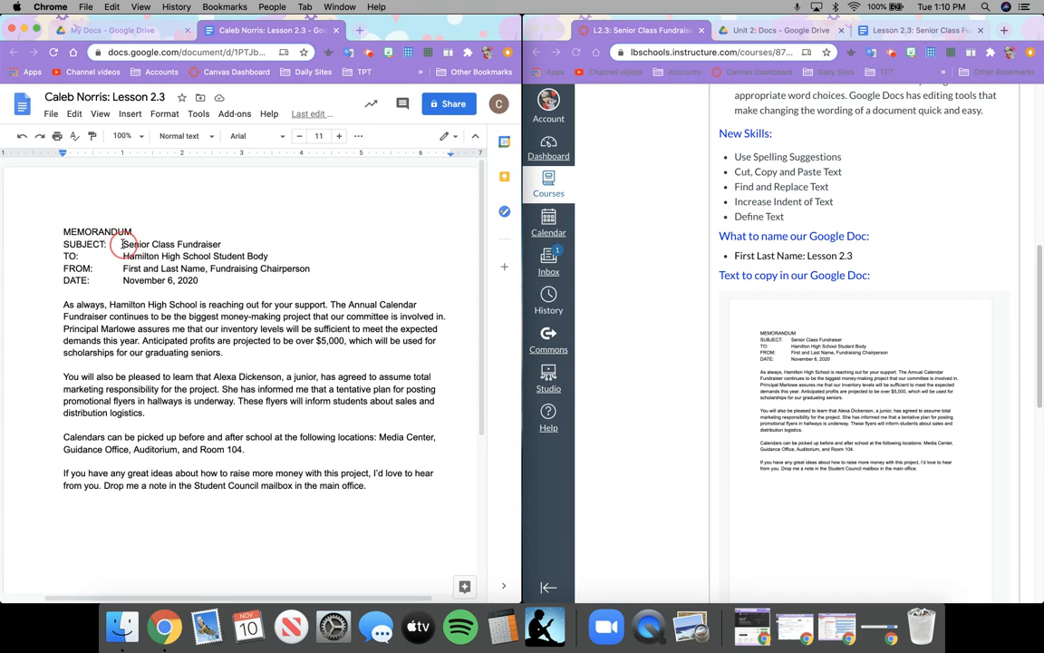
key(BackSpace)
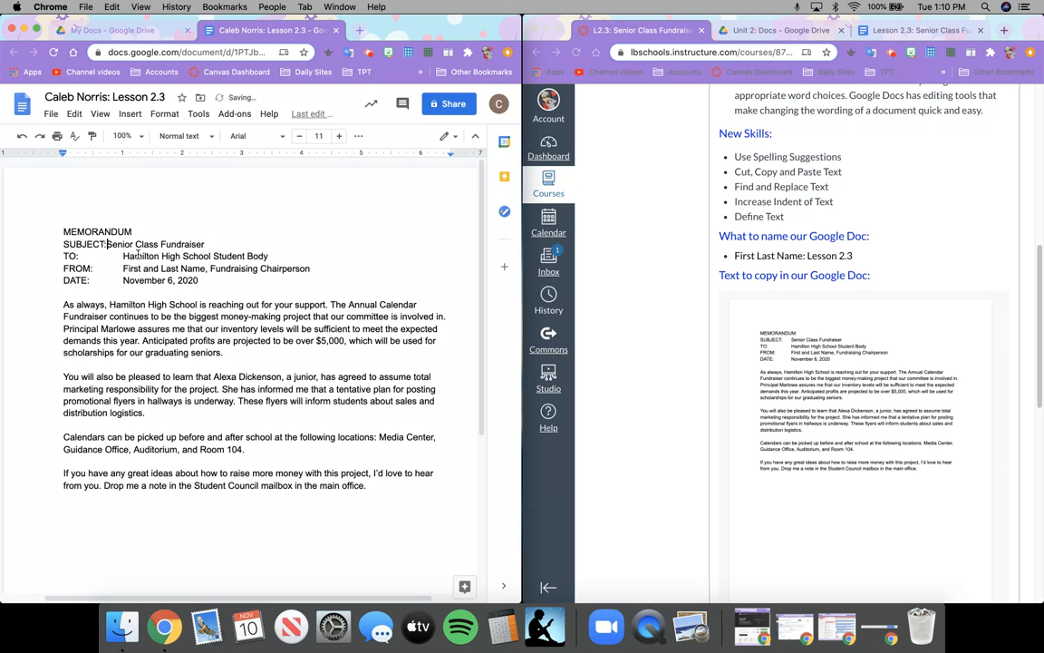
key(Tab)
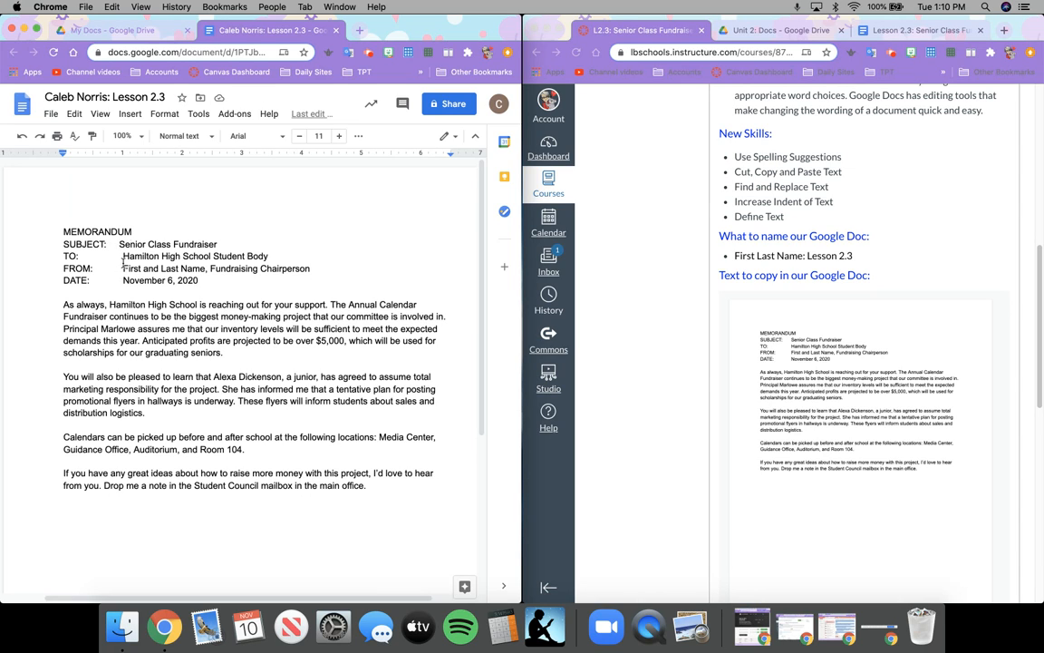
drag(120, 243, 107, 245)
key(BackSpace)
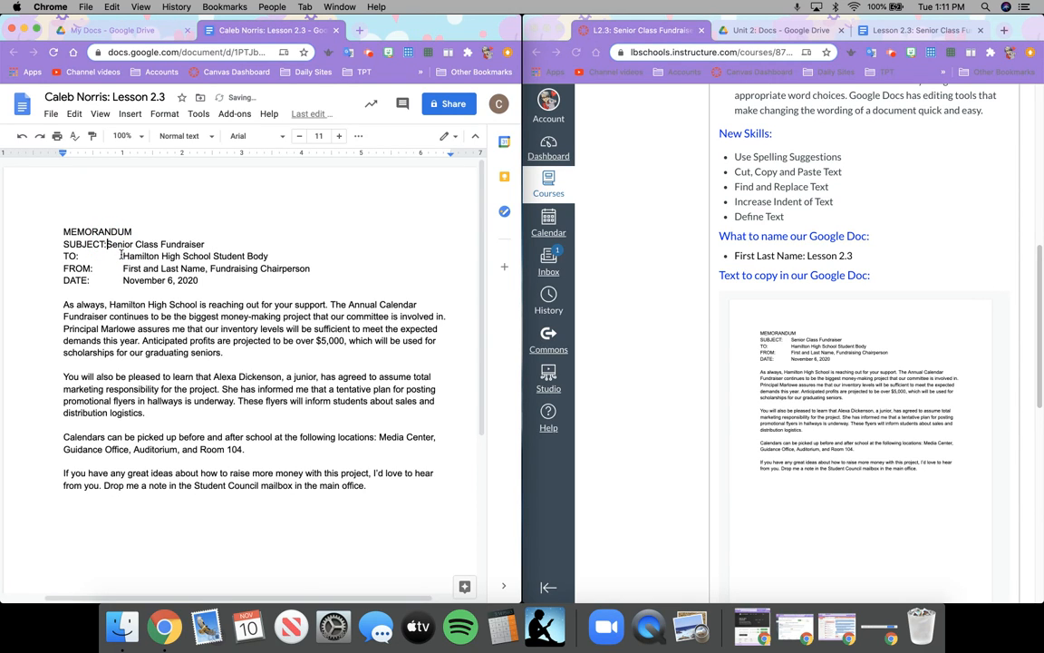
drag(123, 255, 92, 270)
key(BackSpace)
key(BackSpace)
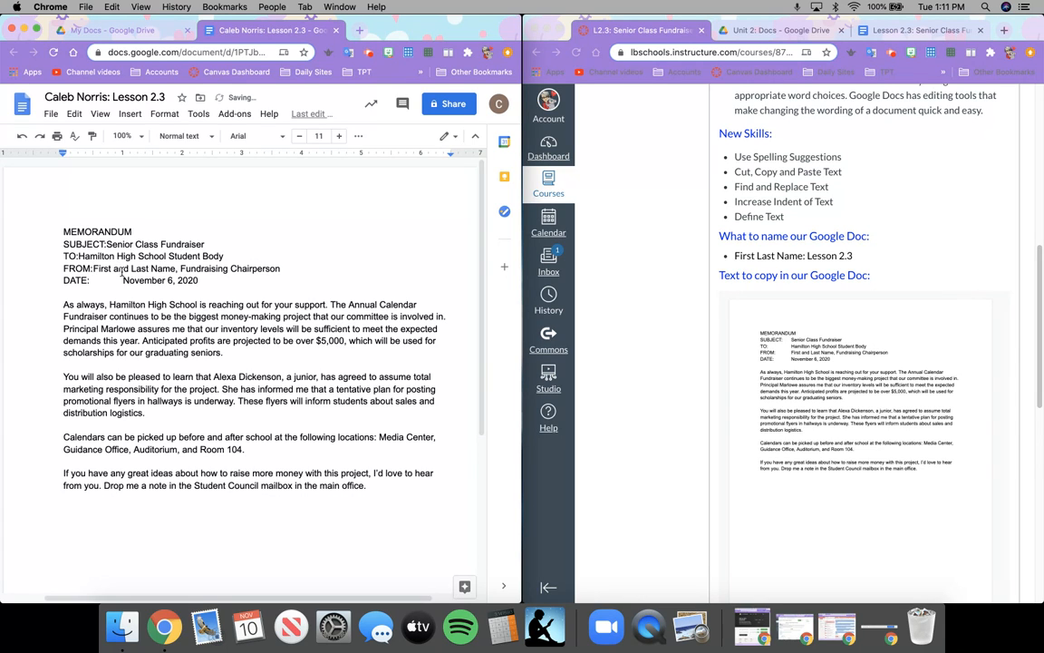
click(123, 279)
key(BackSpace)
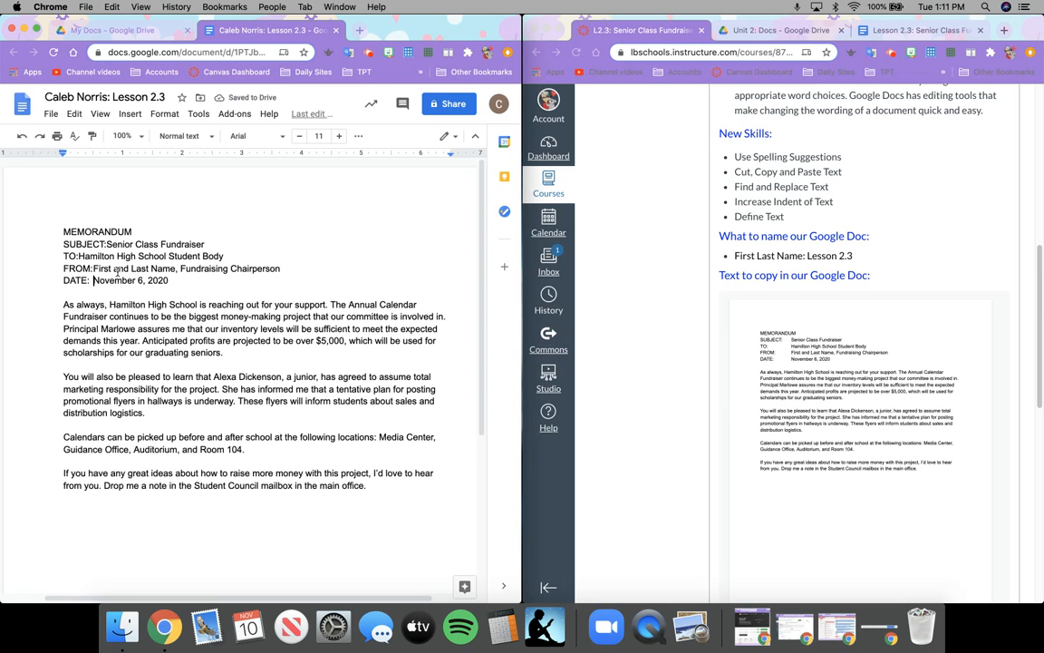
Insert a single tab after SUBJECT:, TO:, FROM: and DATE: so the values align.
click(107, 244)
key(Tab)
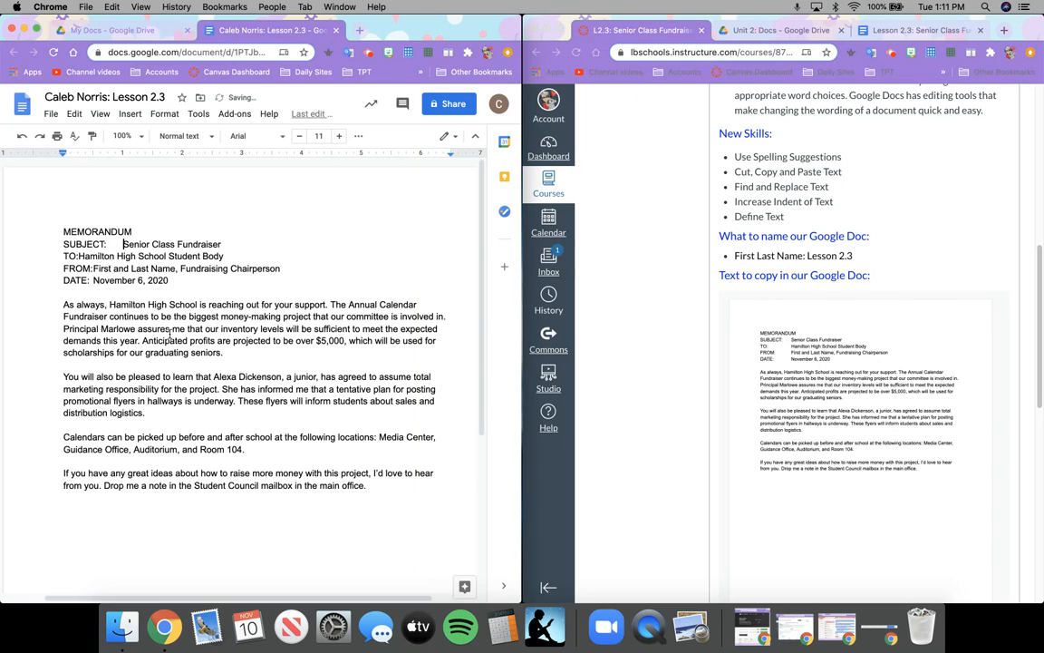
click(79, 256)
key(Tab)
key(Tab)
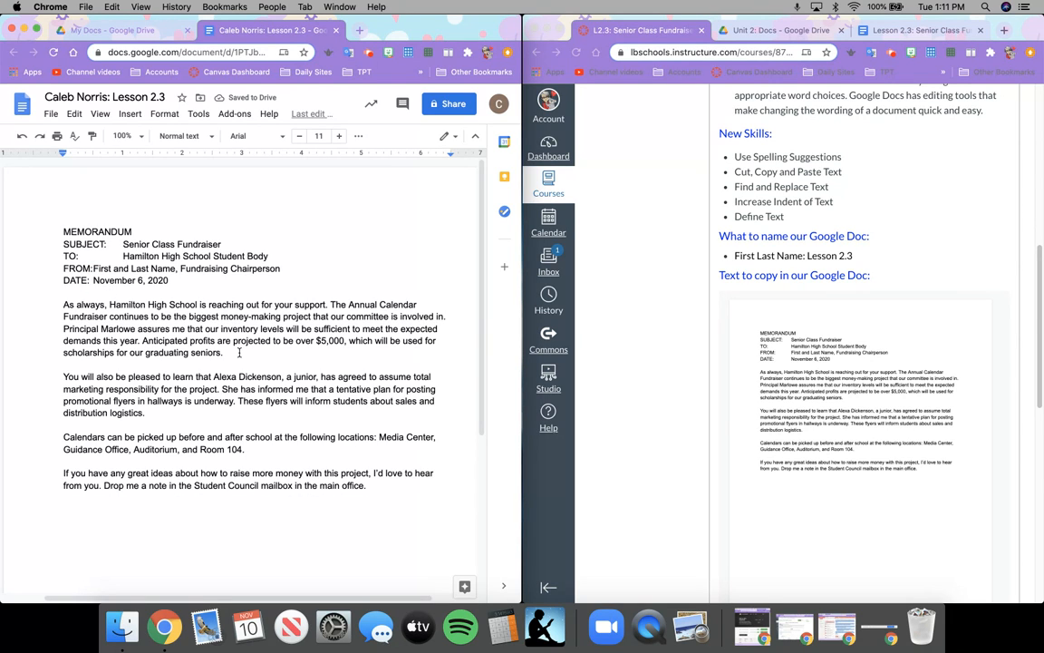
key(Tab)
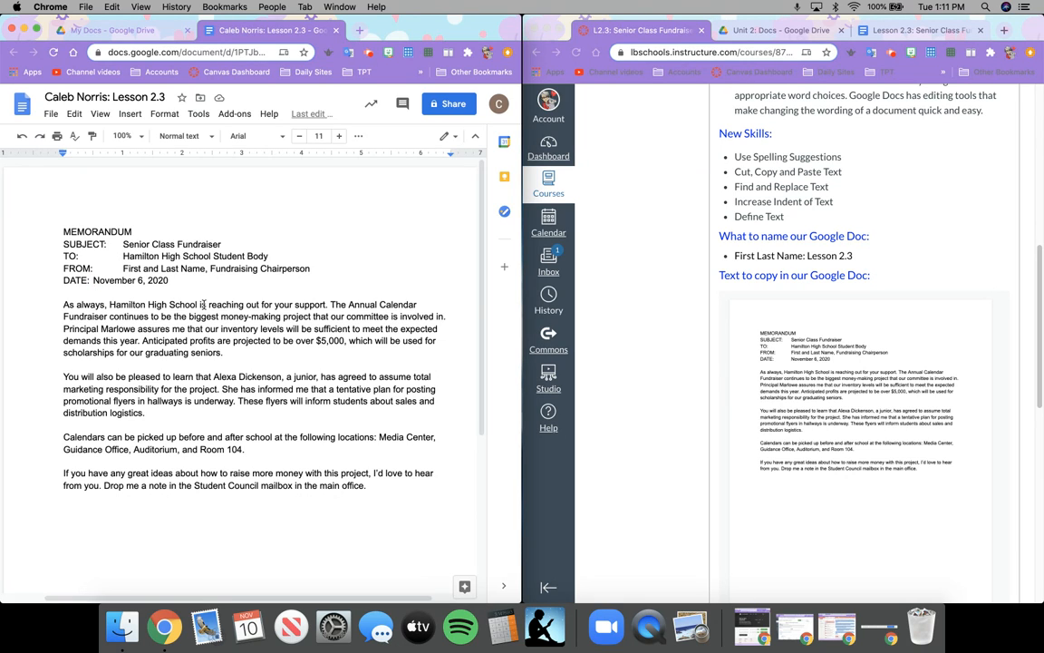
key(Tab)
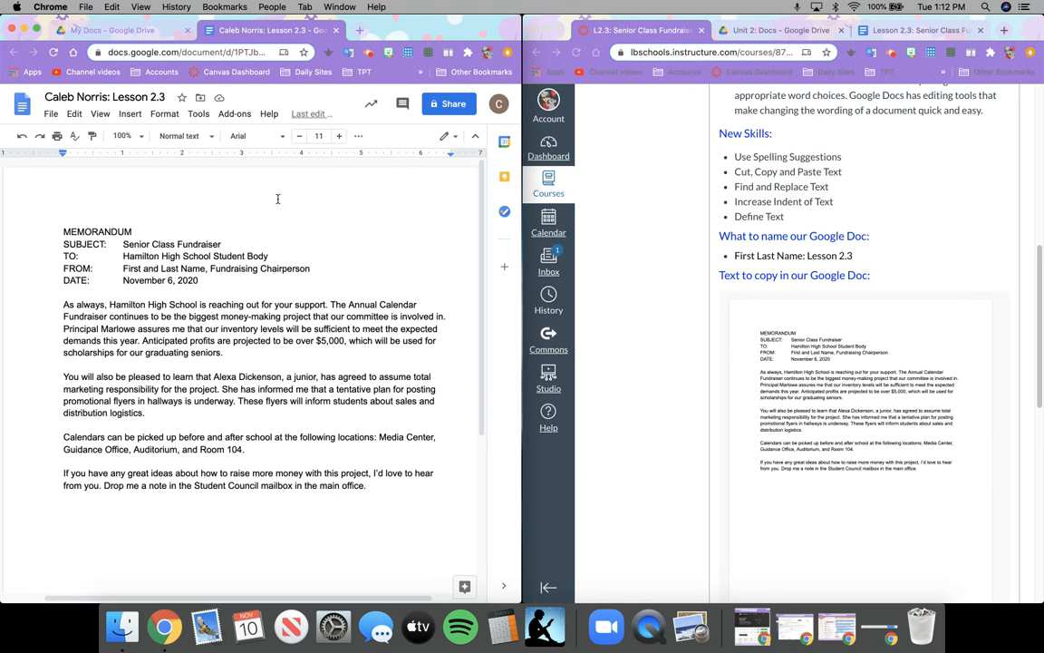
click(197, 114)
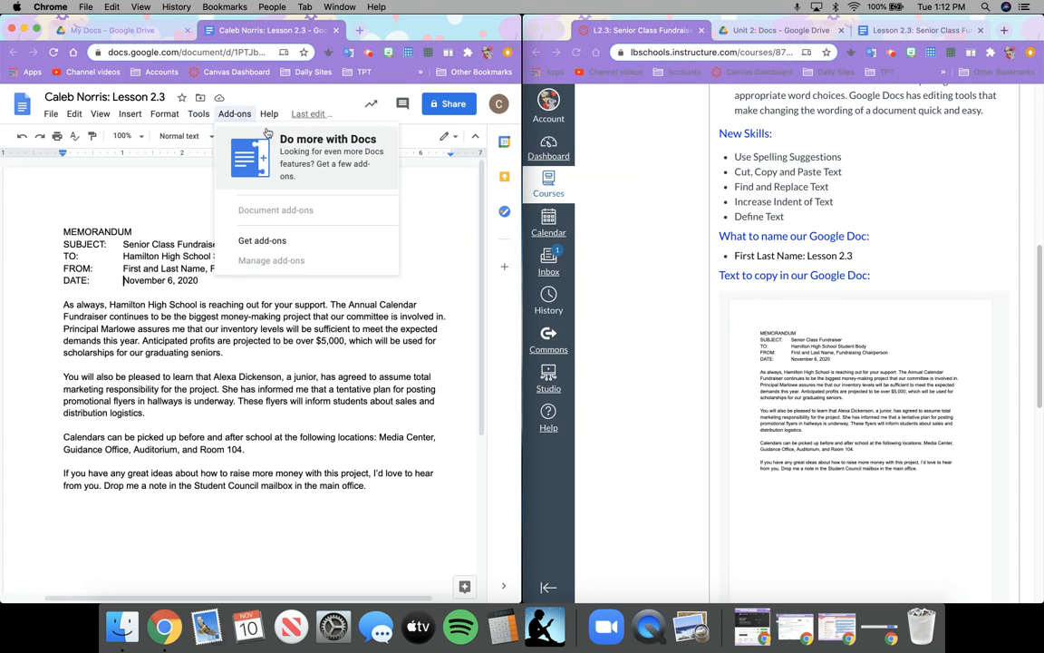
mouse_move(257, 141)
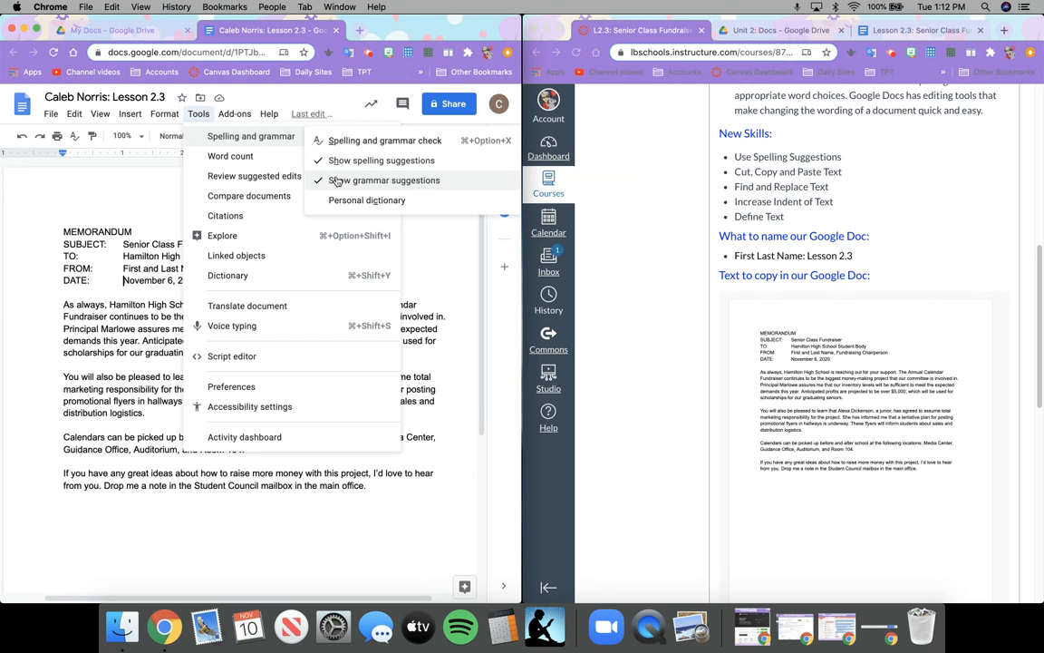
click(150, 210)
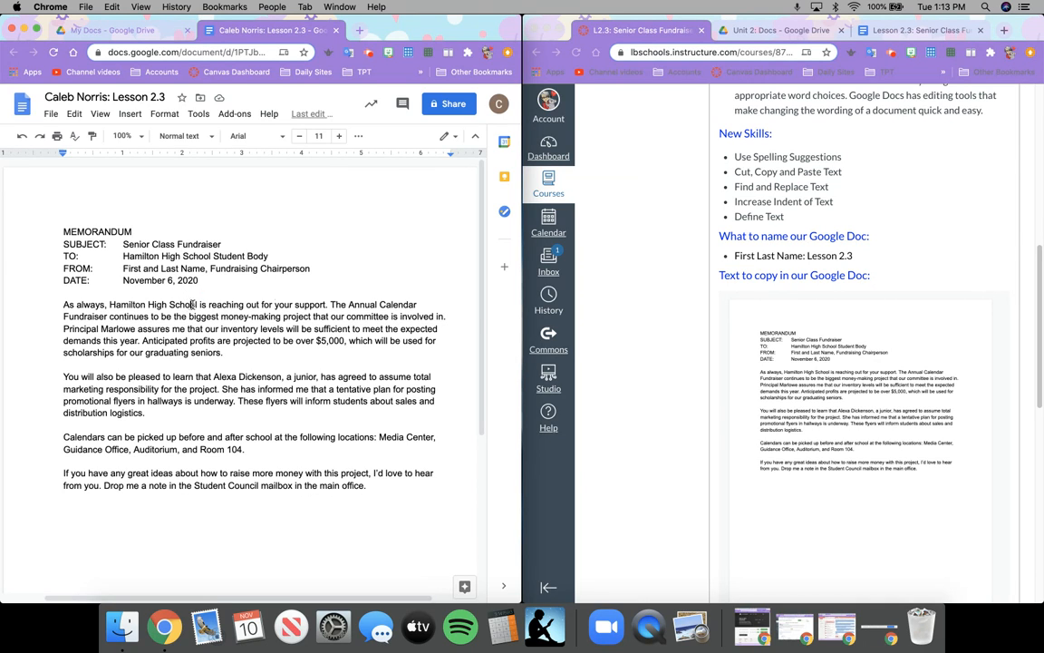
key(BackSpace)
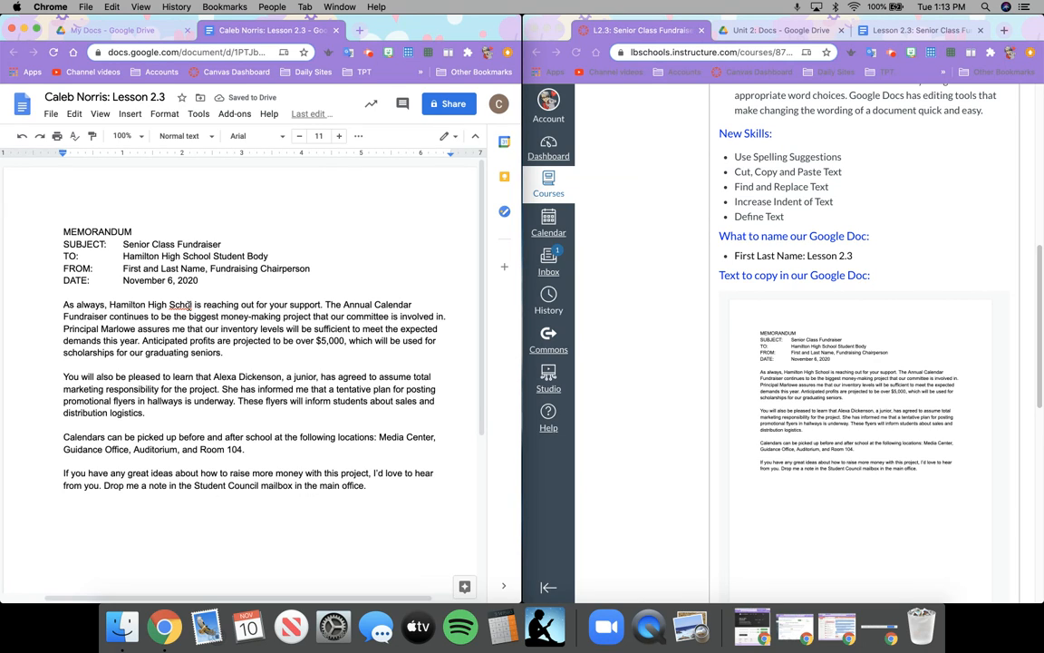
click(188, 305)
right_click(188, 306)
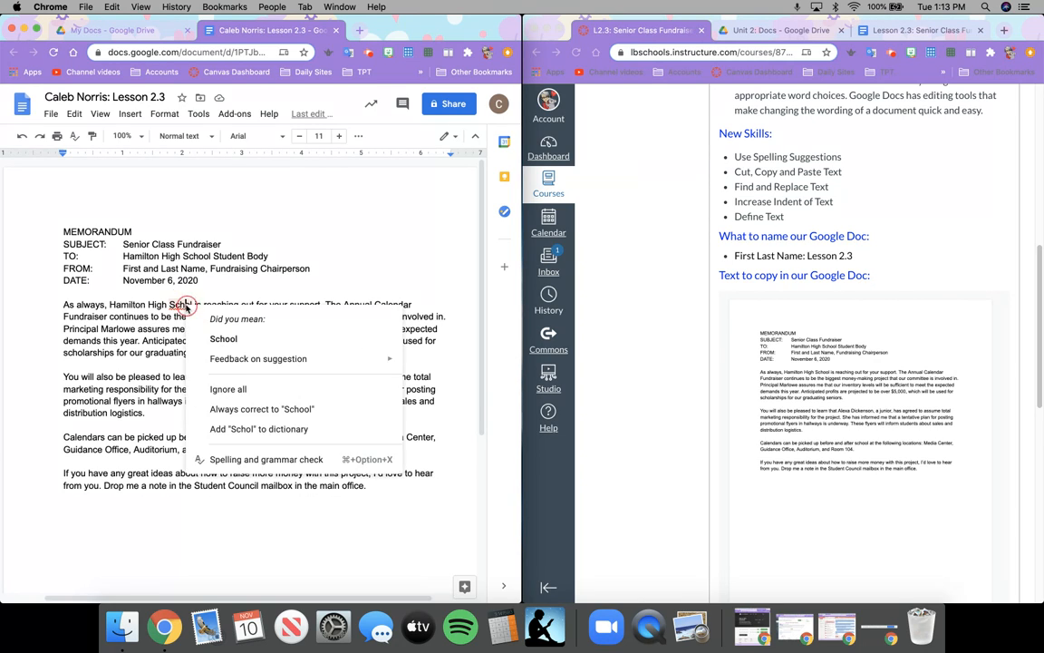
click(223, 338)
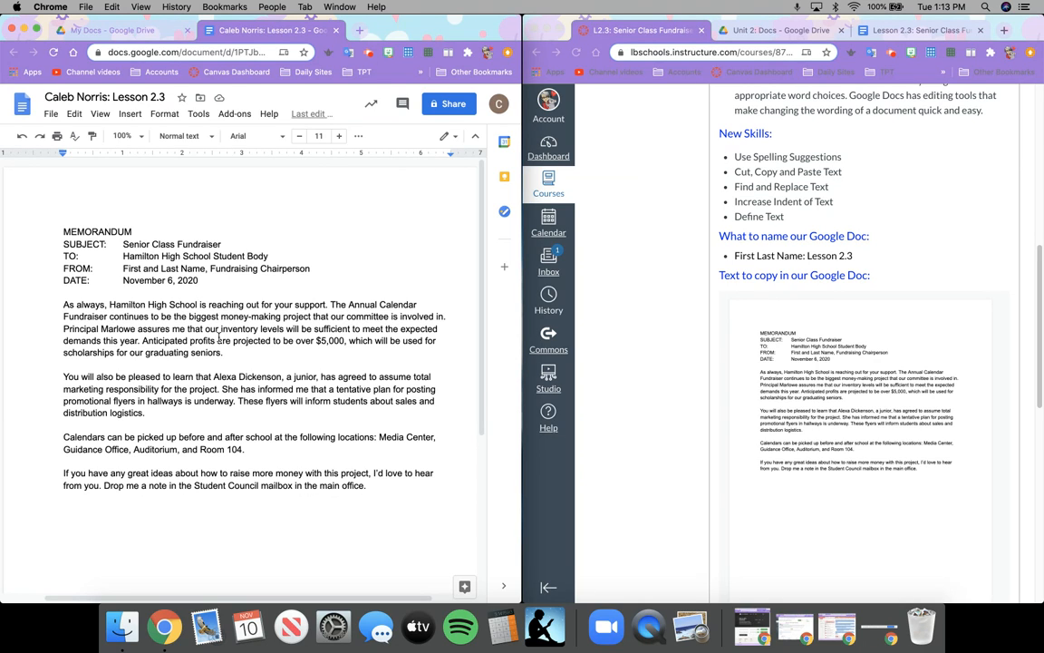
Select the SUBJECT line under MEMORANDUM and cut it.
drag(63, 243, 220, 245)
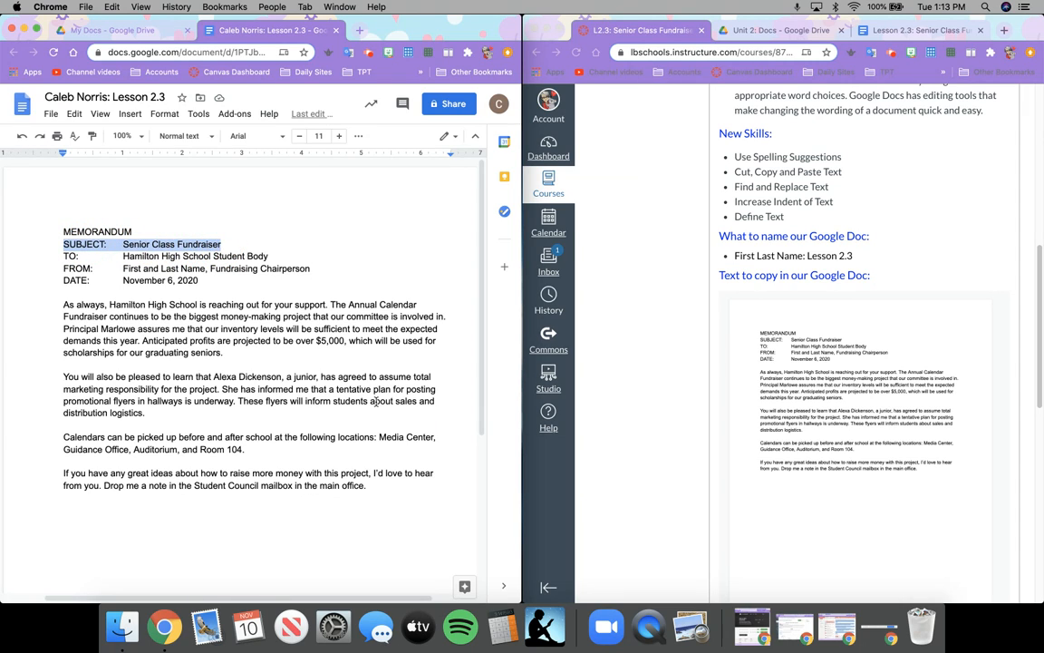
click(63, 243)
triple_click(64, 243)
drag(64, 243, 221, 241)
right_click(224, 244)
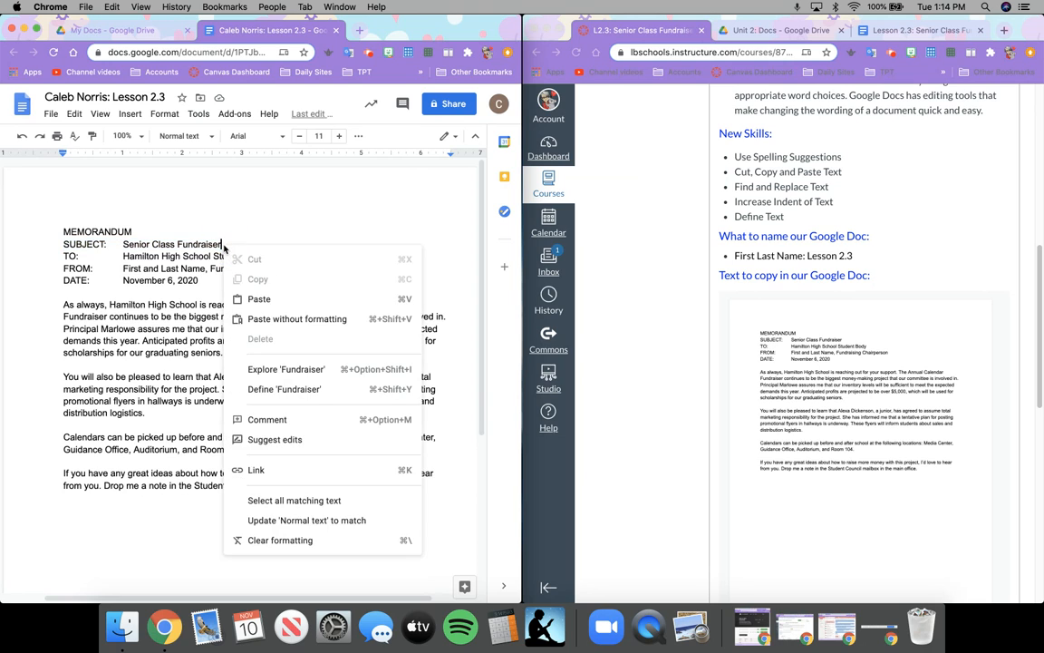
click(76, 244)
drag(63, 245, 223, 244)
key(super+c)
right_click(225, 245)
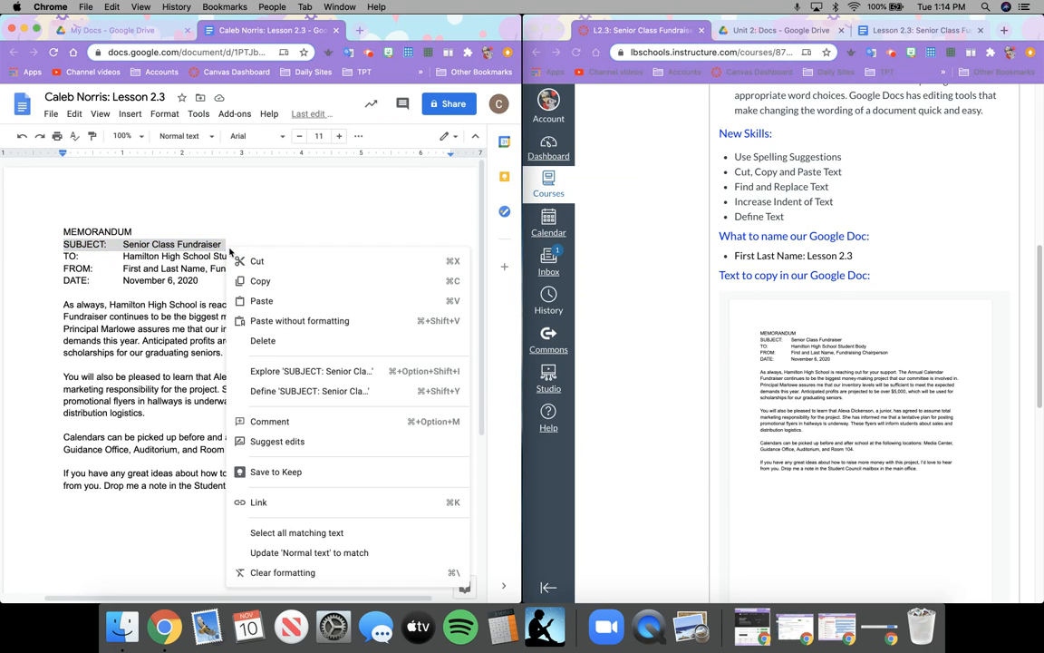
click(250, 262)
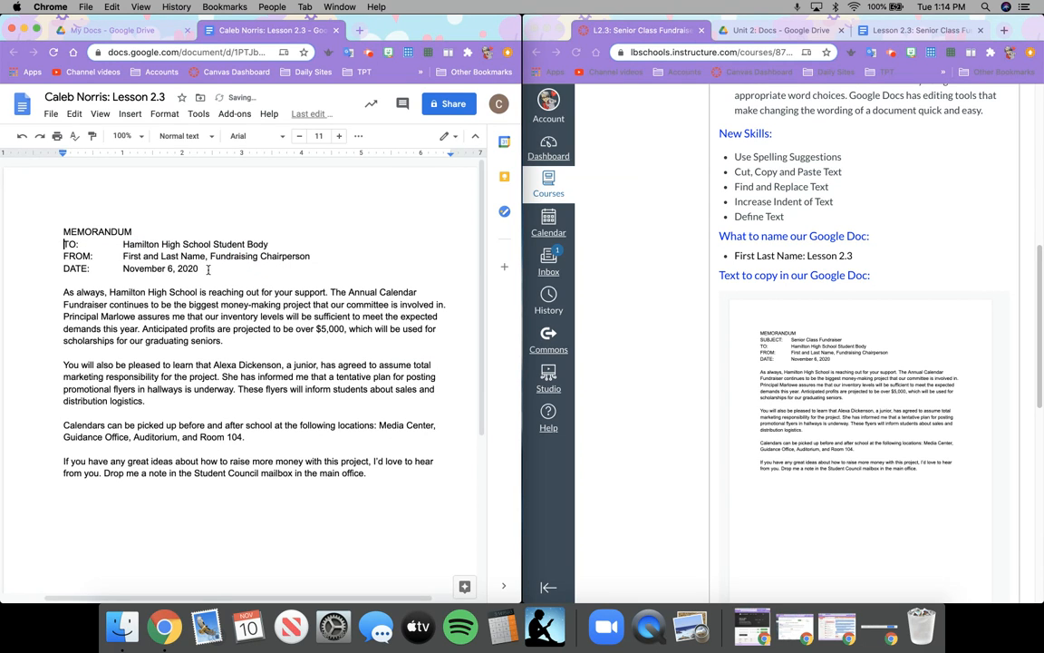
Paste the SUBJECT line below DATE, then undo to restore the original header.
click(207, 269)
key(Return)
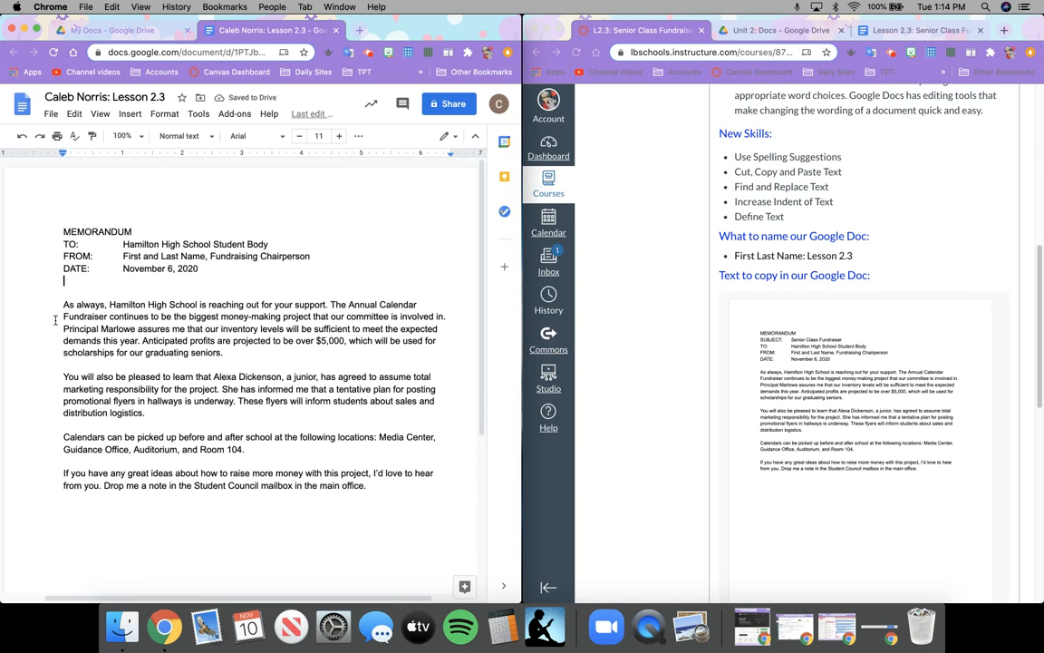
right_click(72, 284)
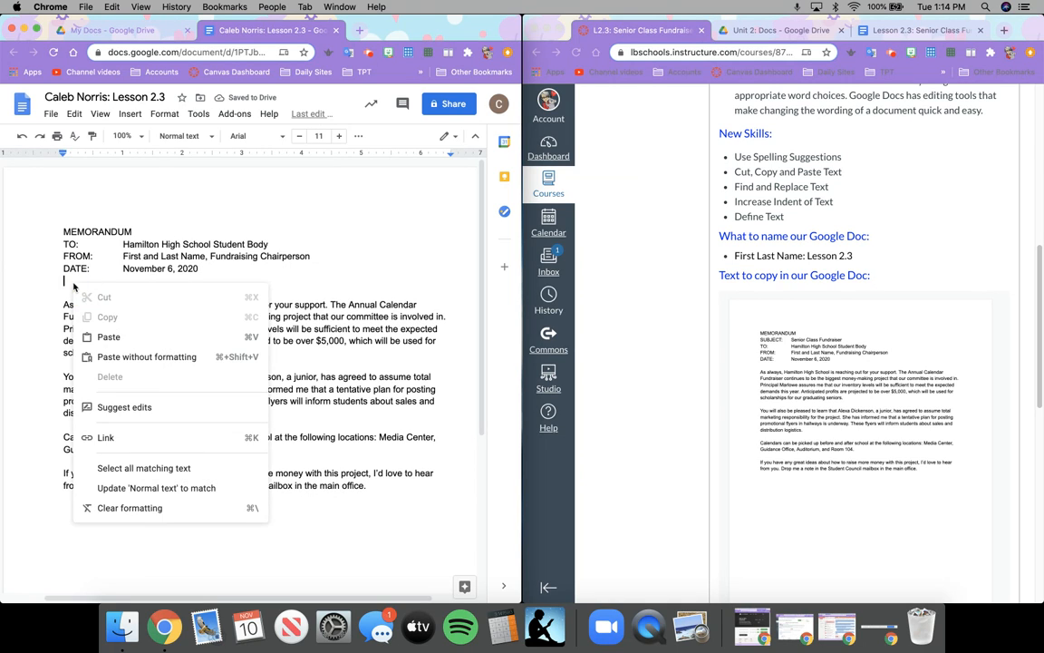
click(96, 336)
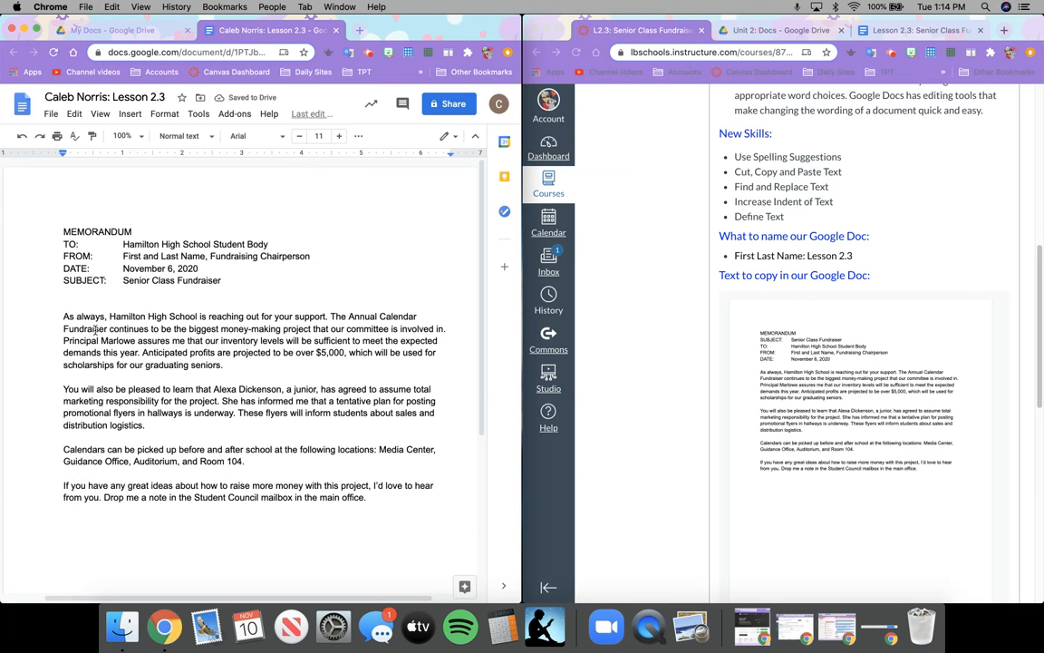
key(BackSpace)
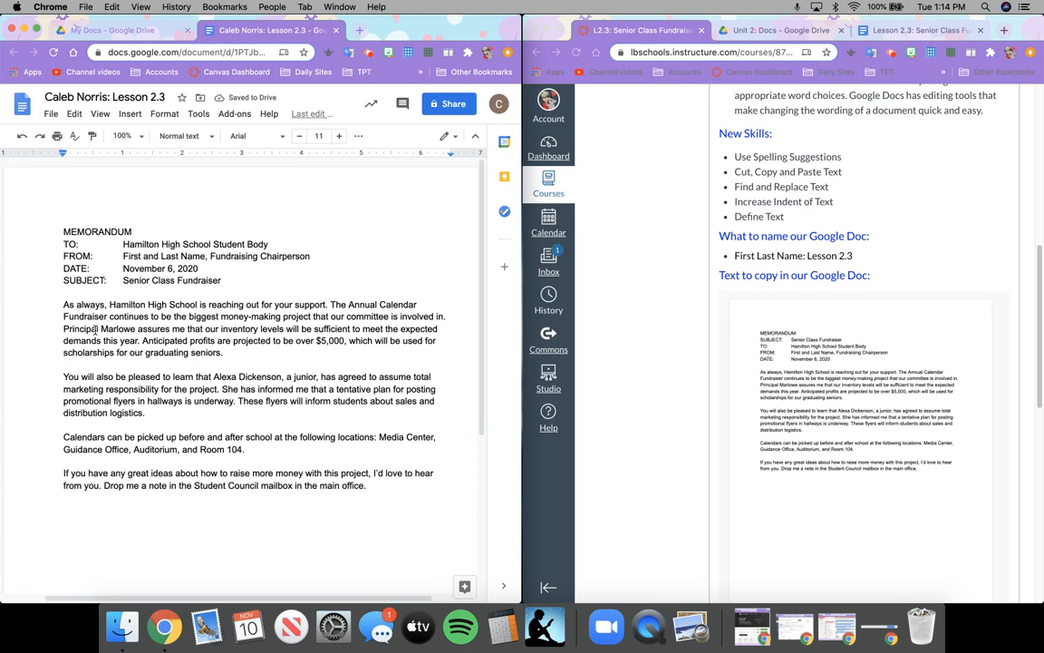
key(super+z)
key(super+z)
key(super+z)
key(super+z)
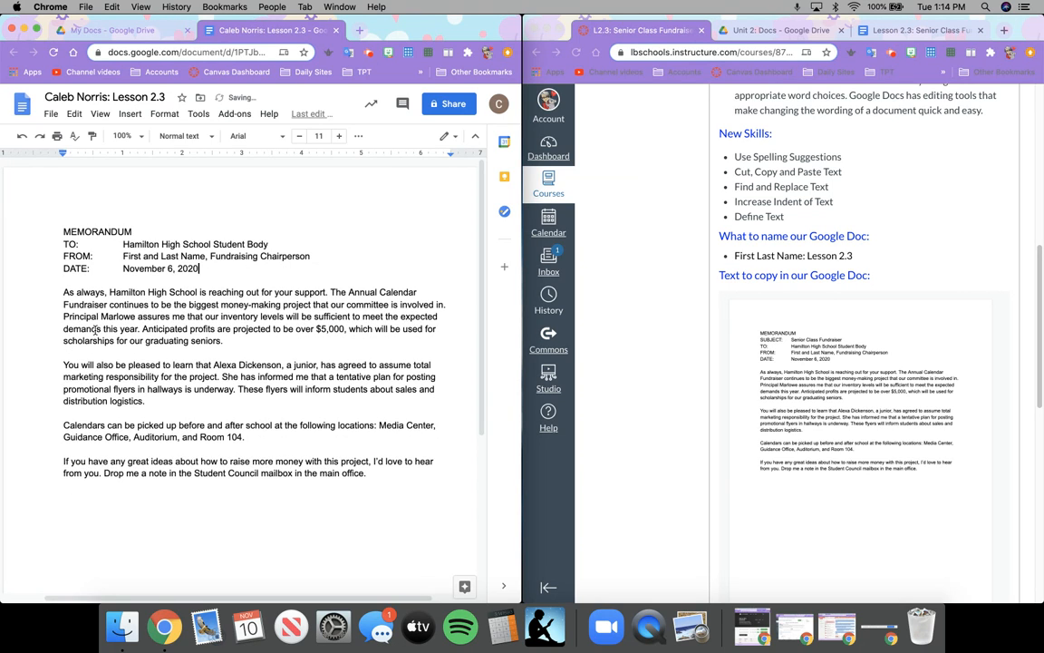
Copy the SUBJECT line and paste it on a new line after the DATE line.
click(62, 225)
drag(65, 244, 220, 244)
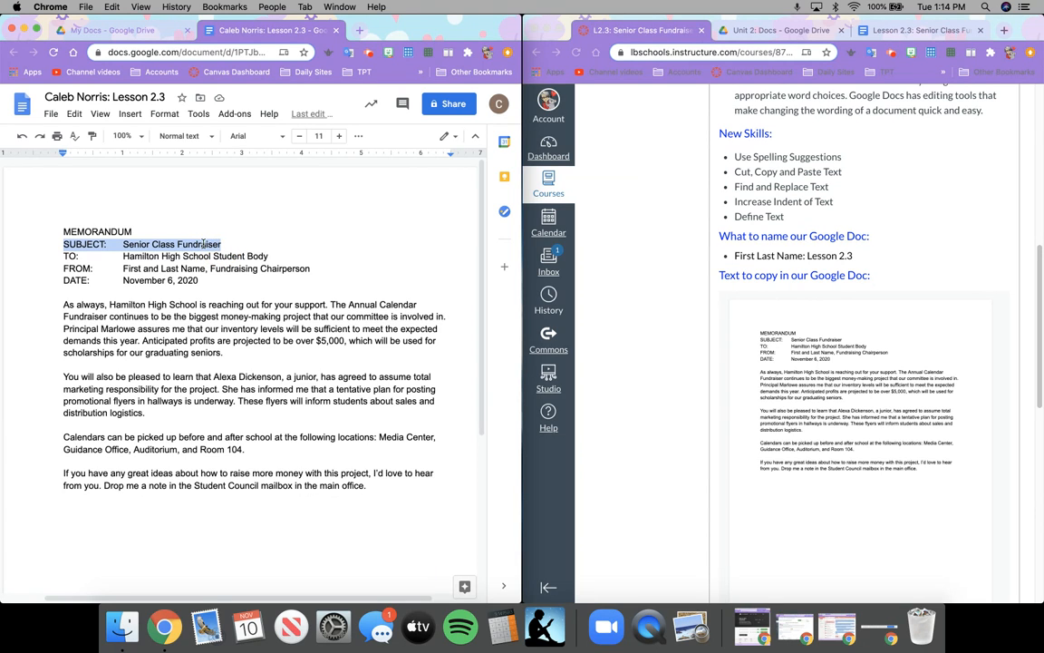
right_click(203, 245)
click(234, 277)
click(207, 283)
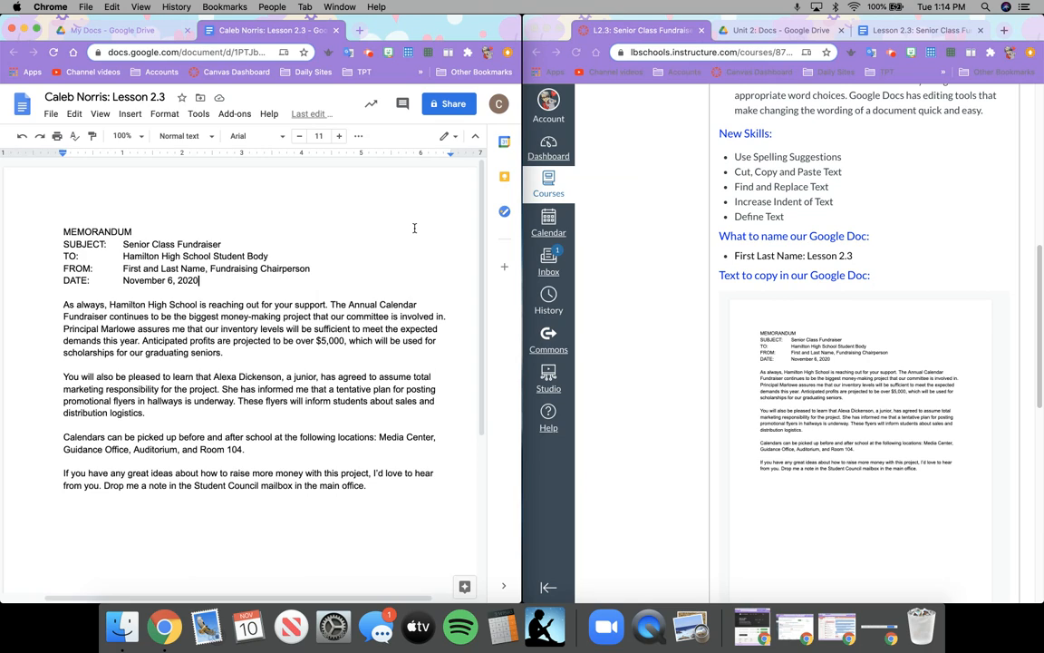
key(Return)
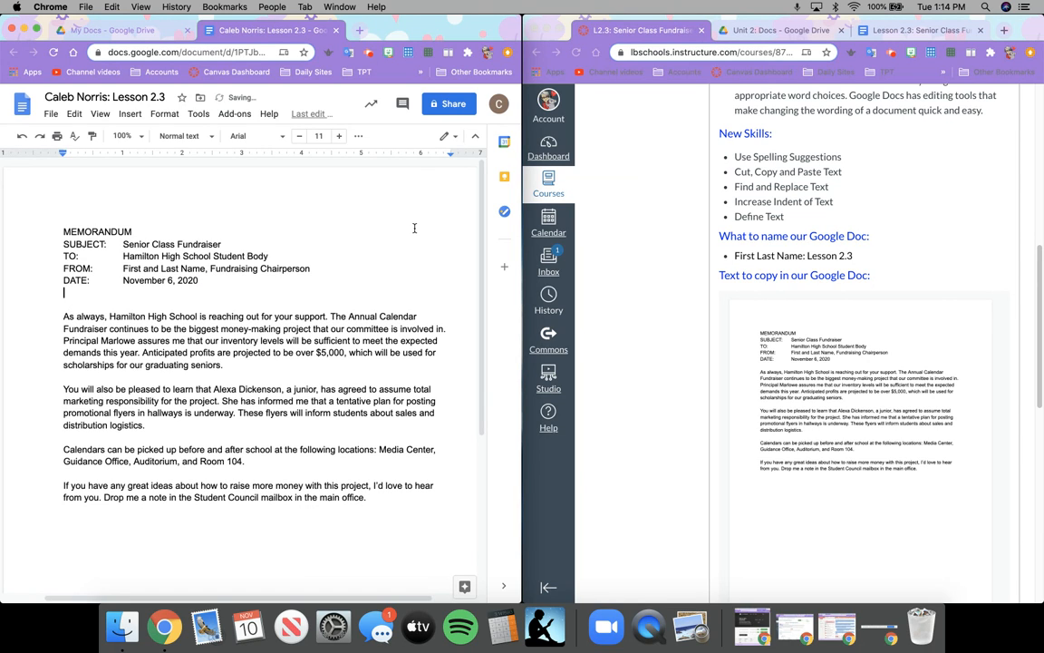
key(super+v)
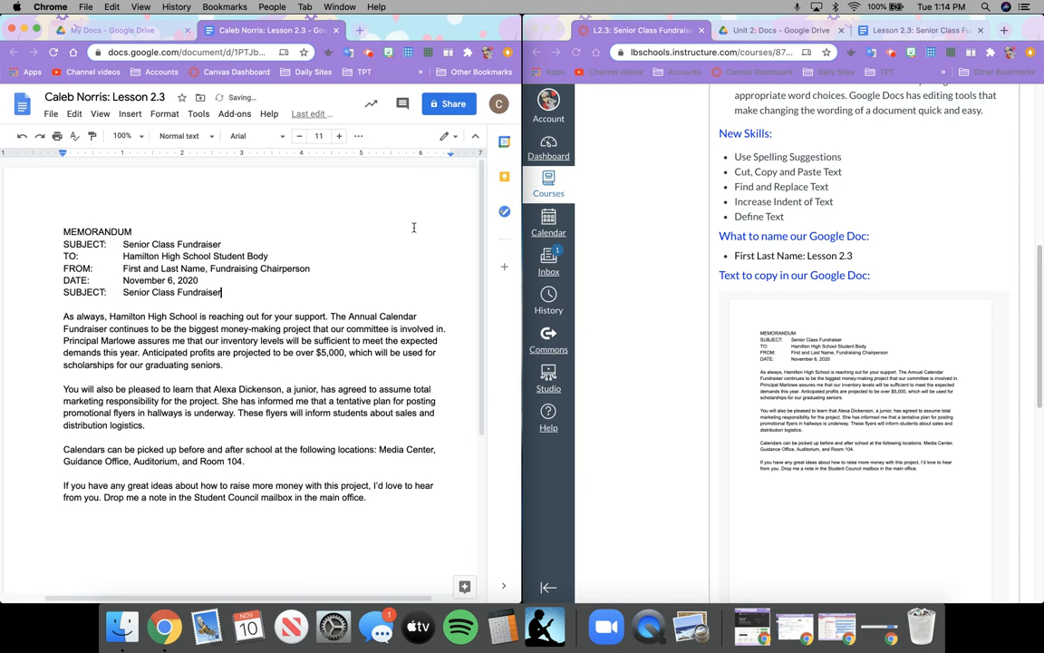
right_click(168, 292)
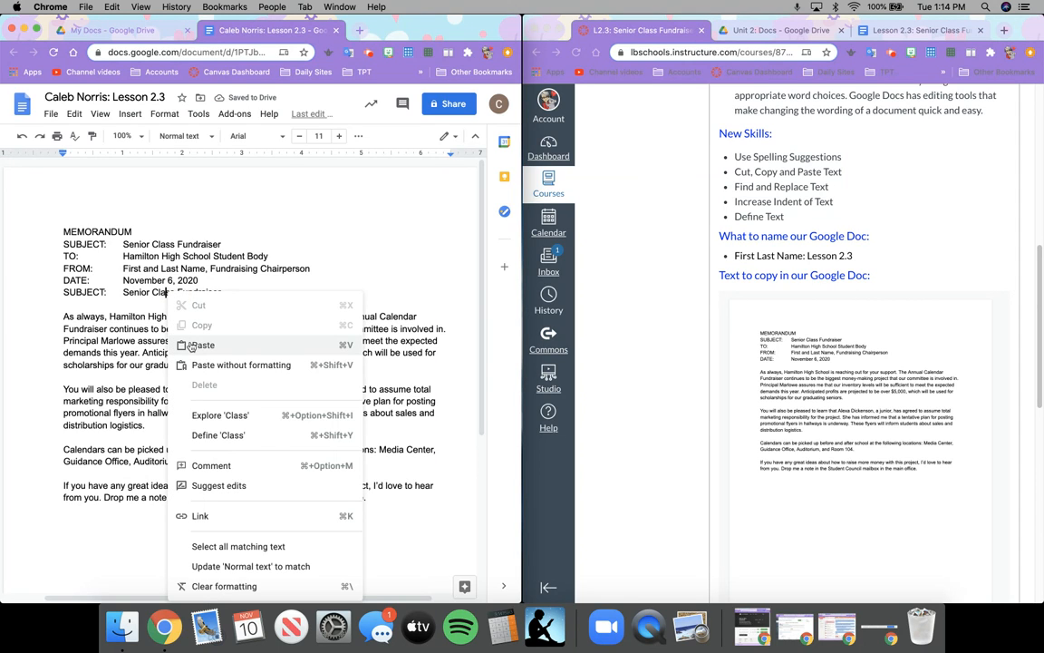
click(125, 291)
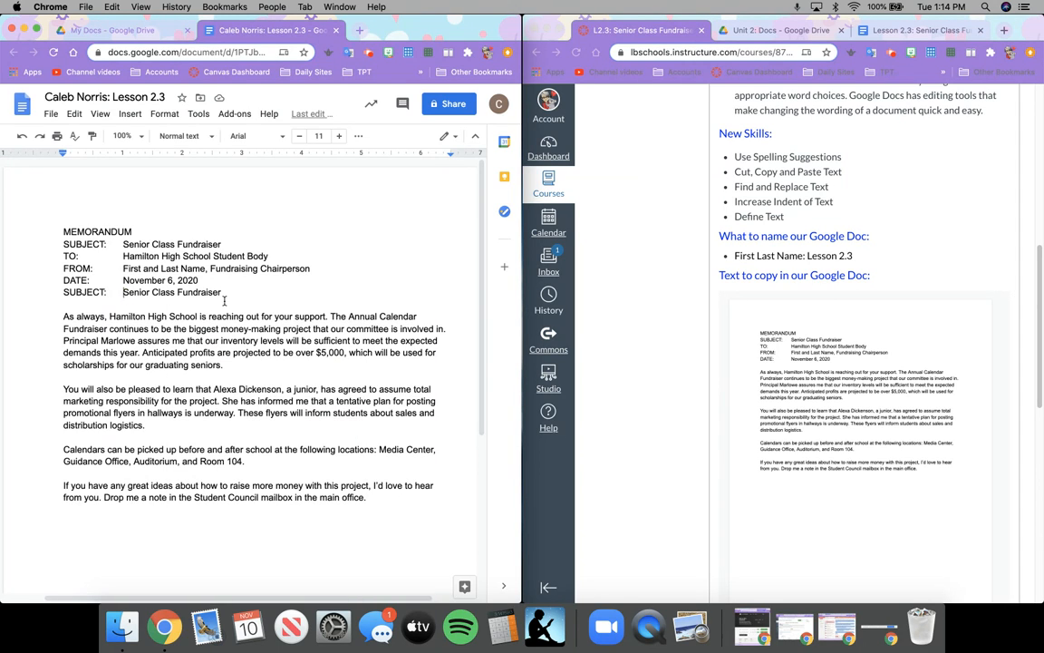
click(69, 305)
Copy the opening sentence, paste it after 'main office.' as plain text, then undo.
drag(56, 317, 329, 319)
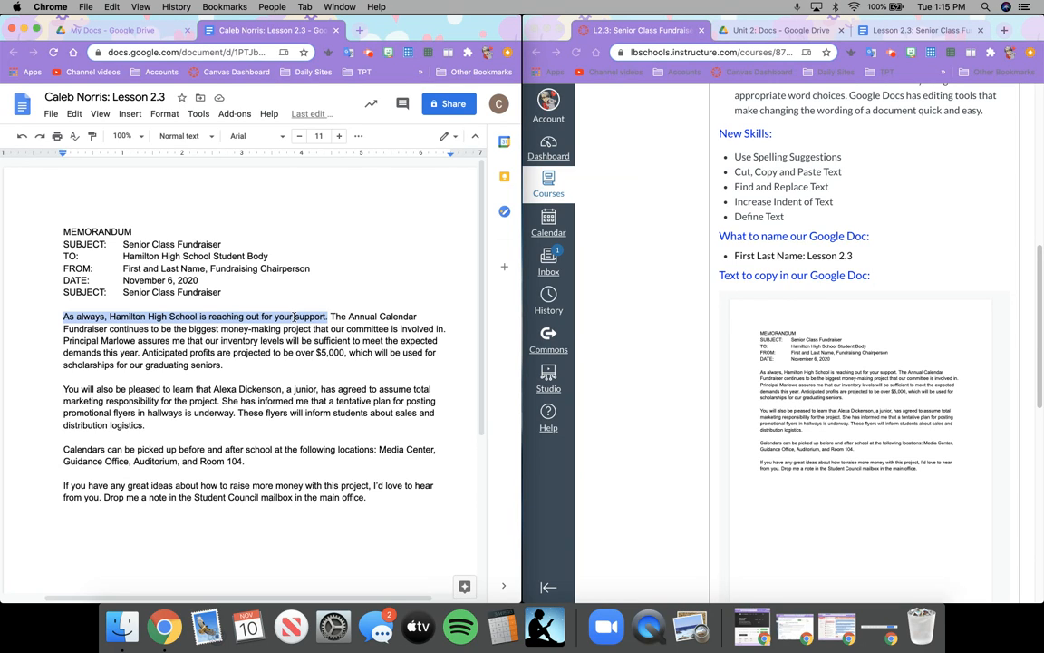
right_click(294, 316)
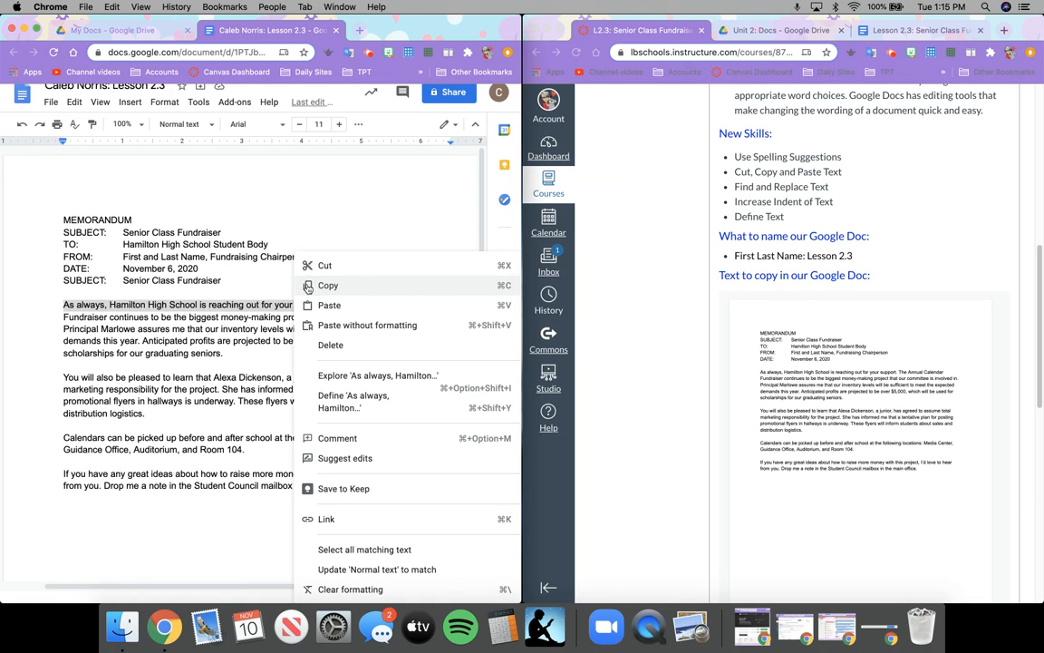
click(308, 287)
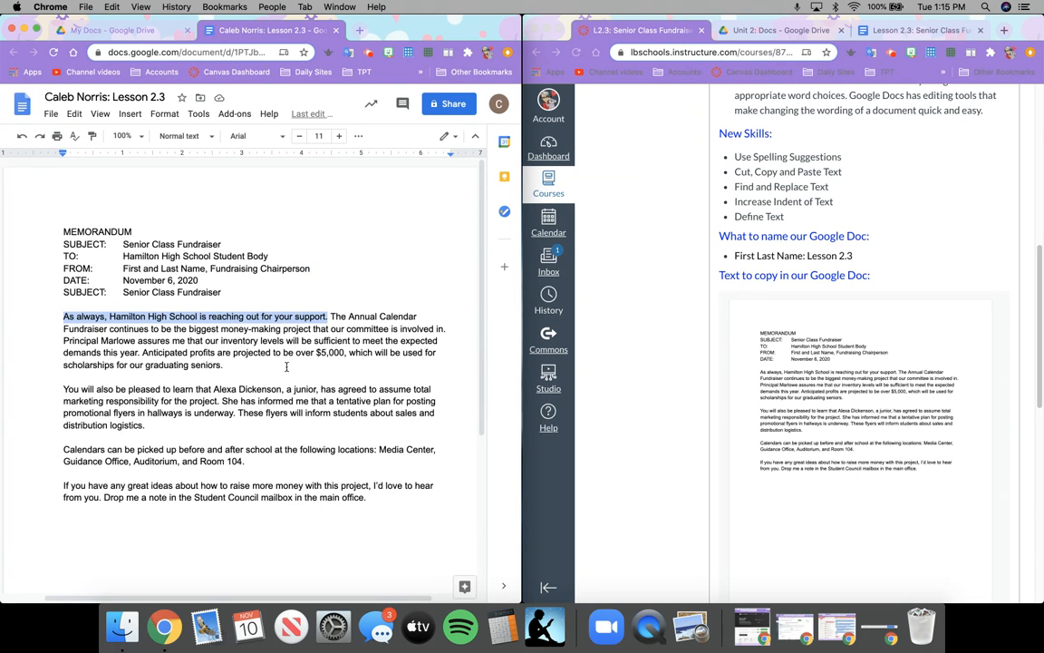
click(374, 497)
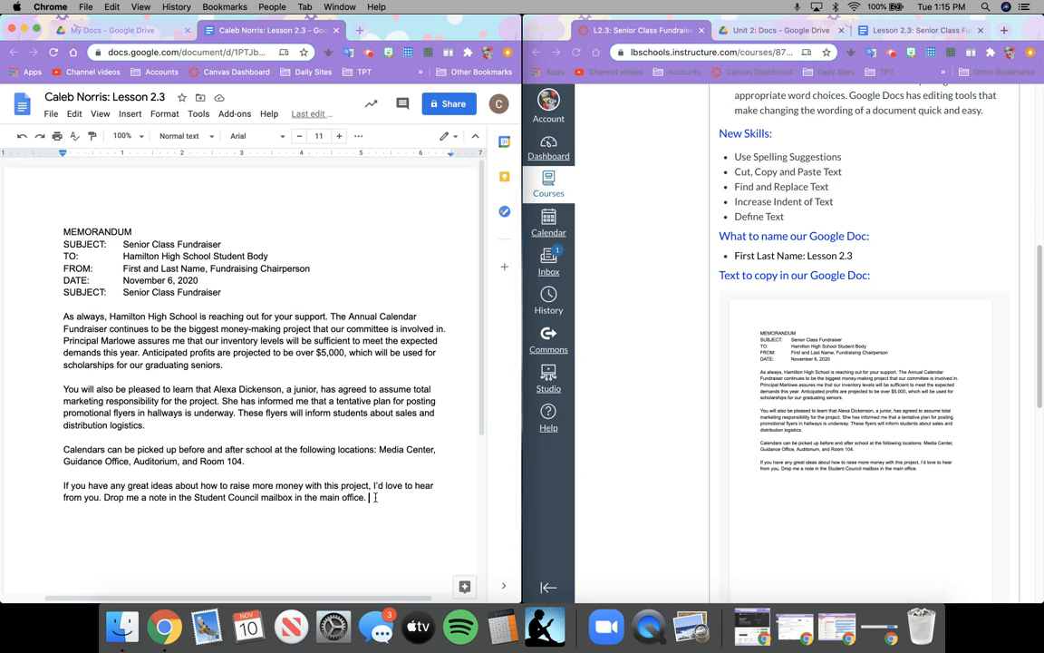
key(BackSpace)
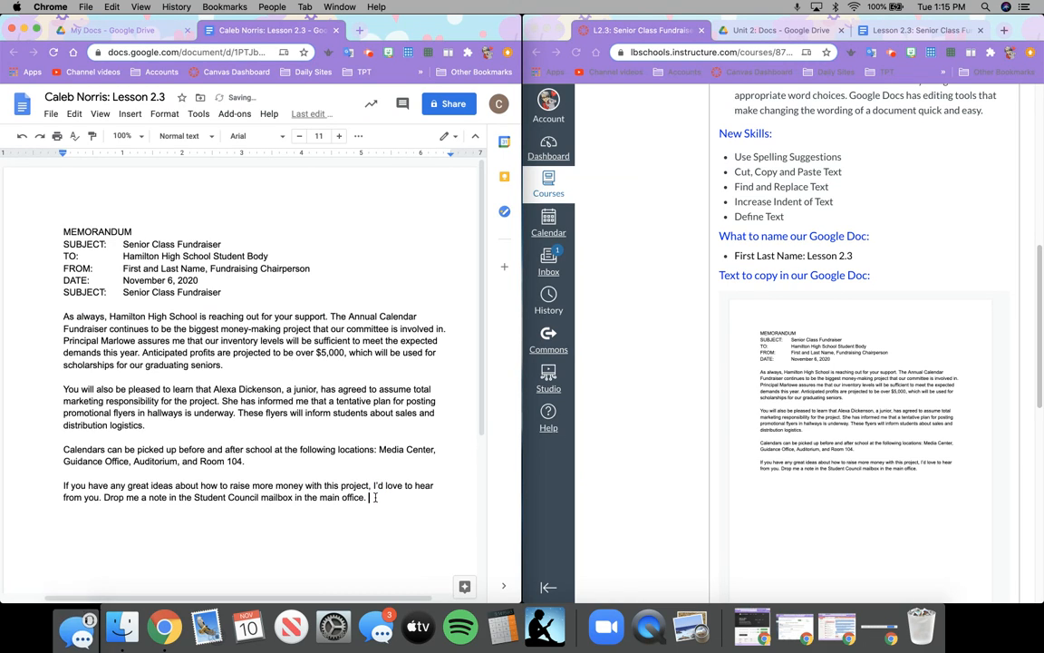
right_click(370, 497)
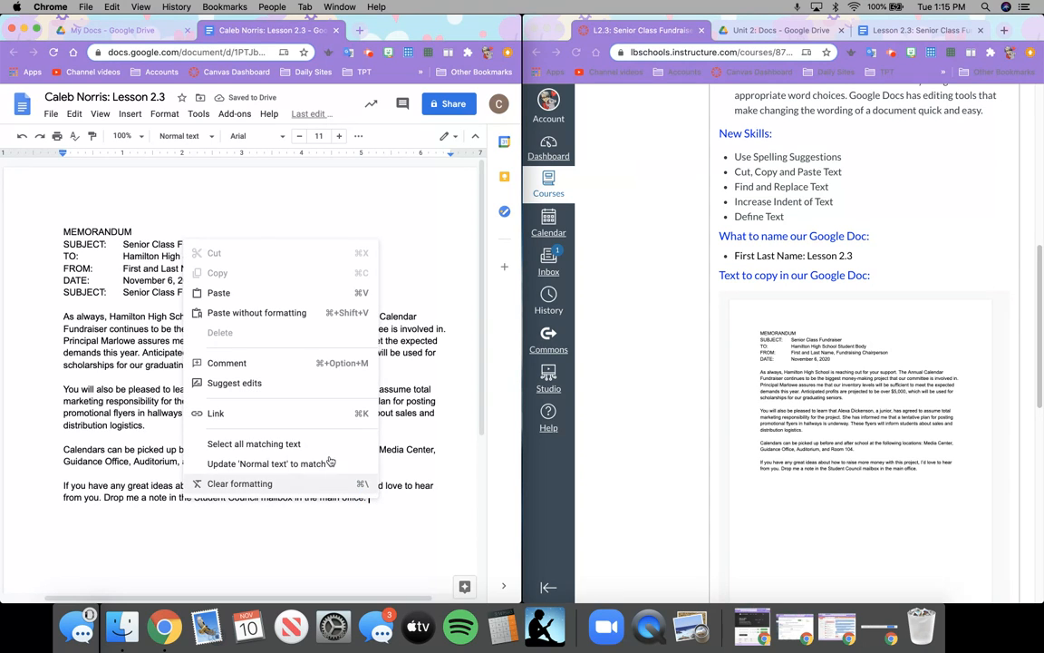
click(290, 293)
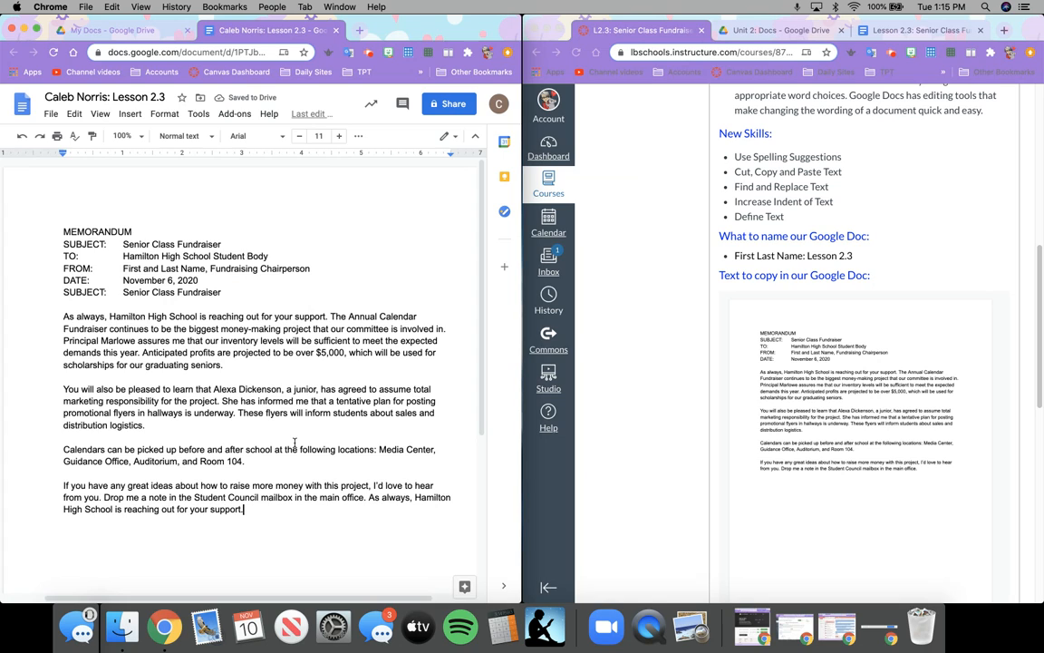
key(super+z)
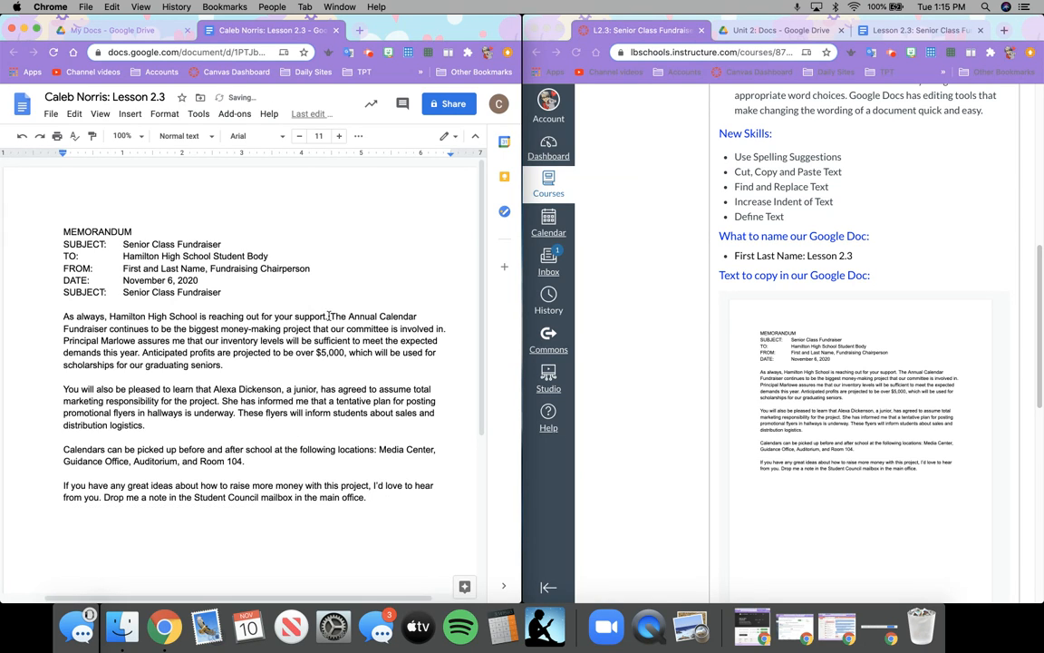
Copy the opening sentence again, paste it after 'main office.' and remove the extra space.
drag(327, 316, 64, 318)
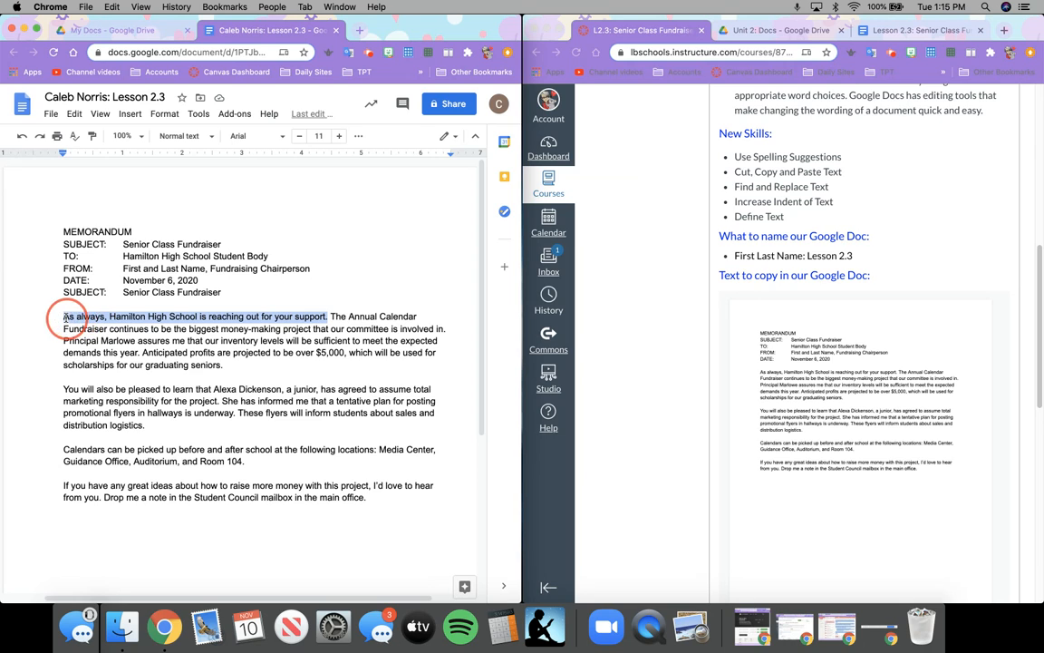
right_click(64, 318)
click(75, 297)
click(368, 496)
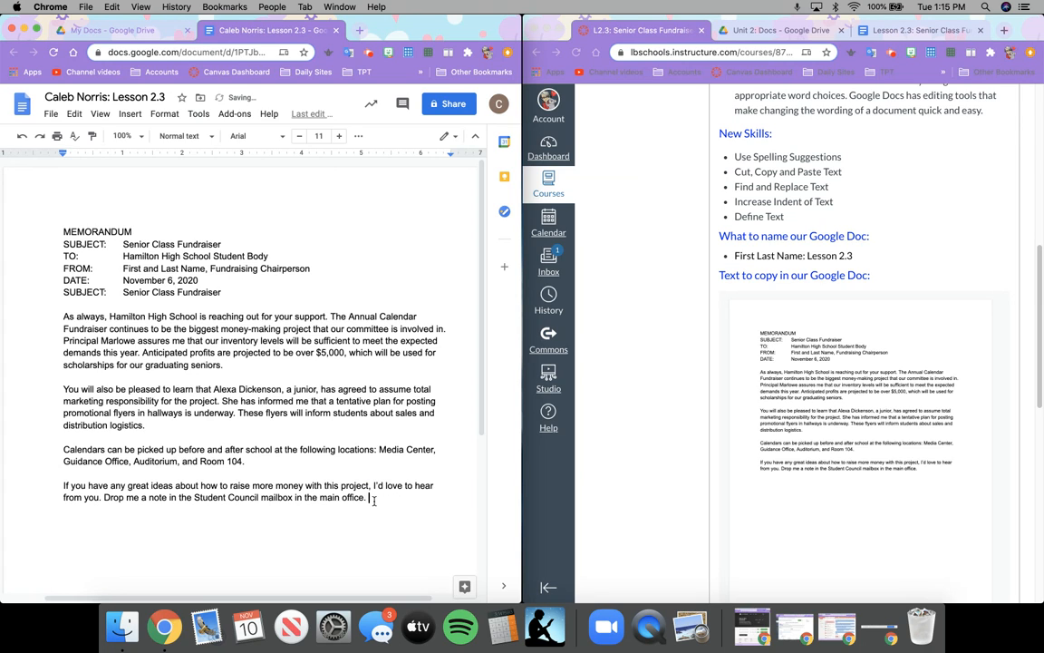
right_click(375, 499)
click(281, 302)
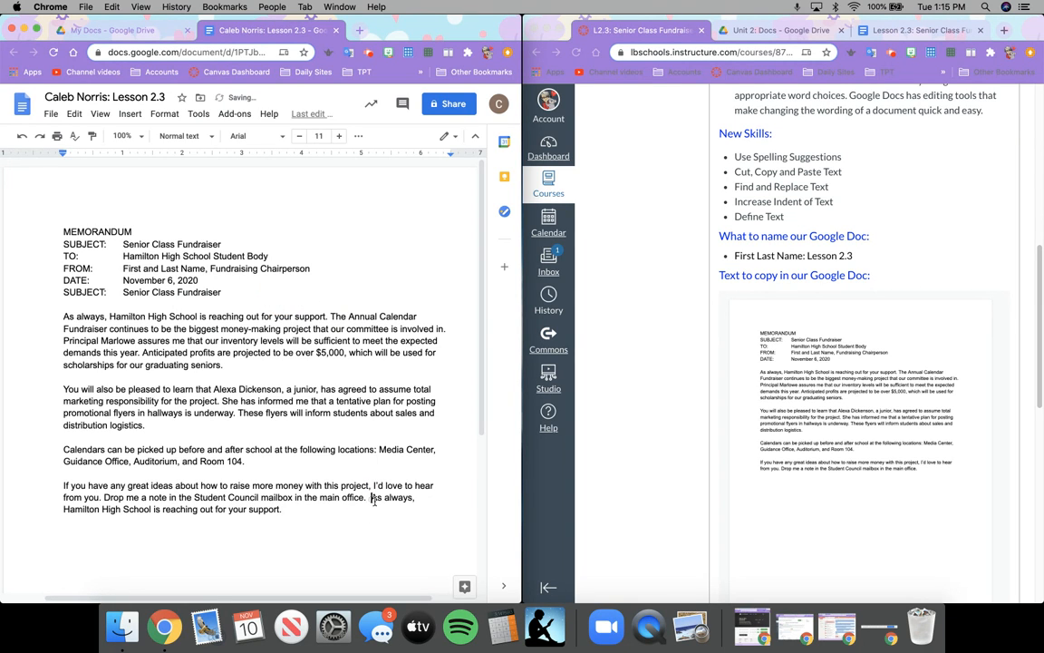
key(BackSpace)
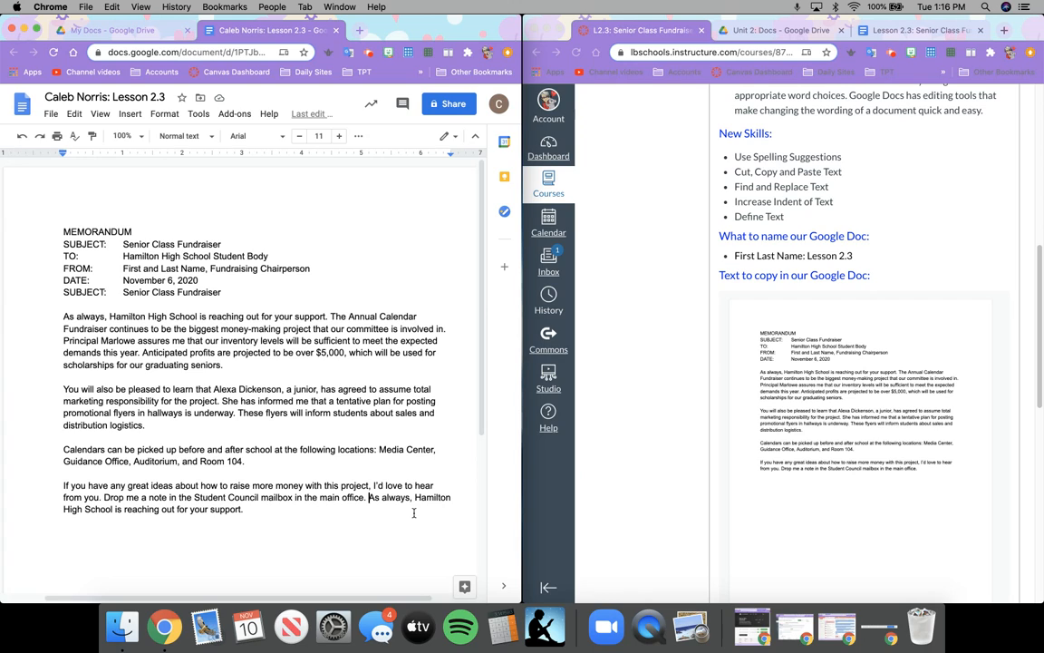
click(74, 114)
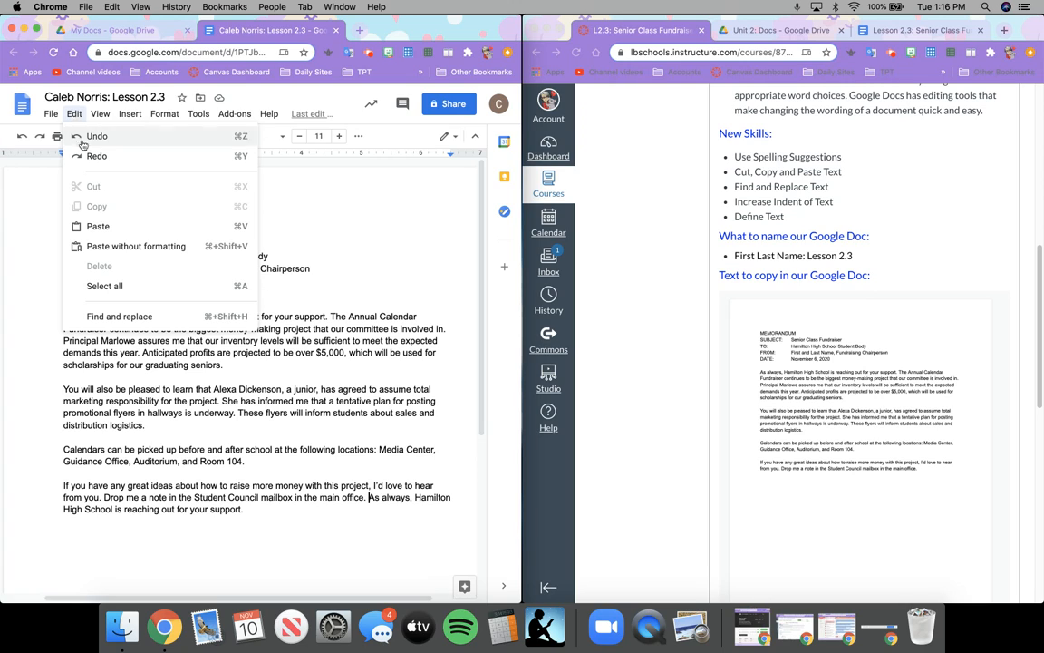
Use Find and replace to change all 'Hamilton High School' to 'Hamilton High'.
click(112, 320)
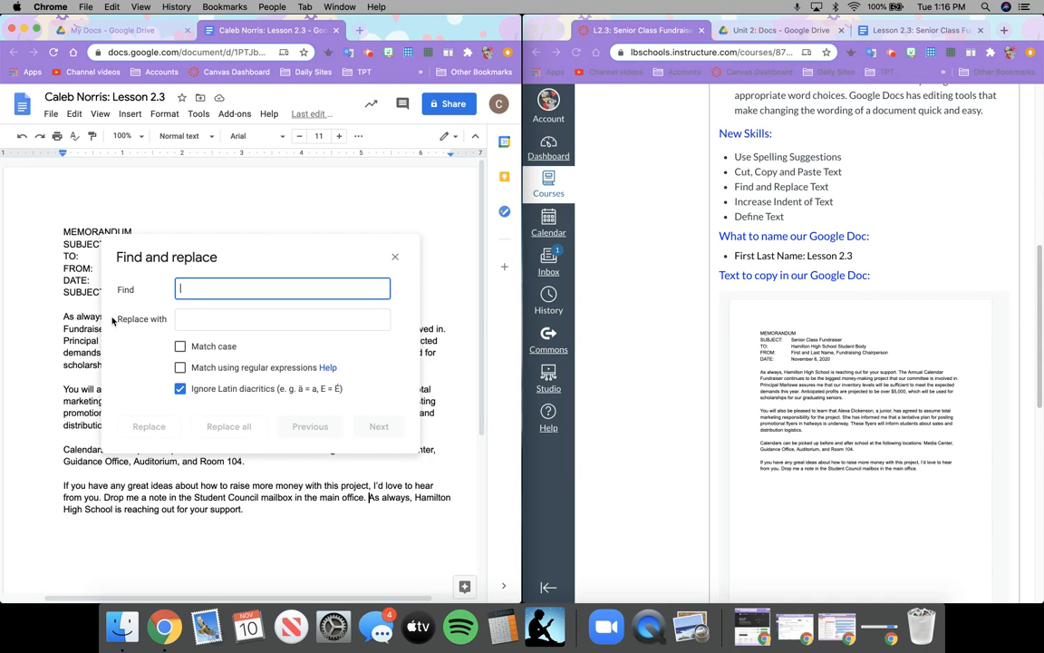
text(Hamilton High School)
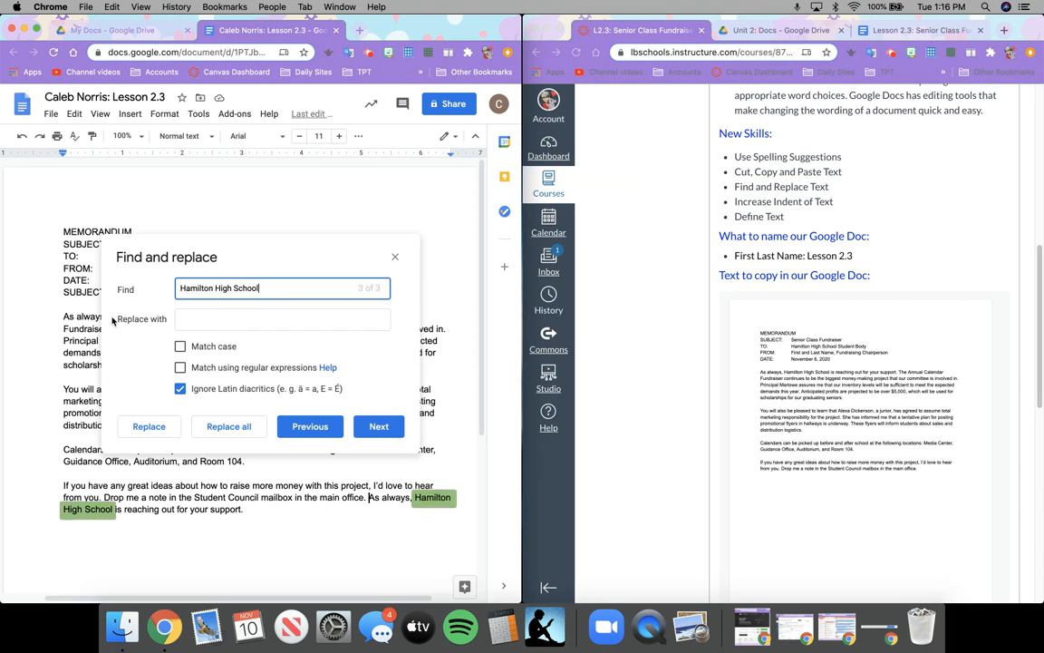
click(199, 322)
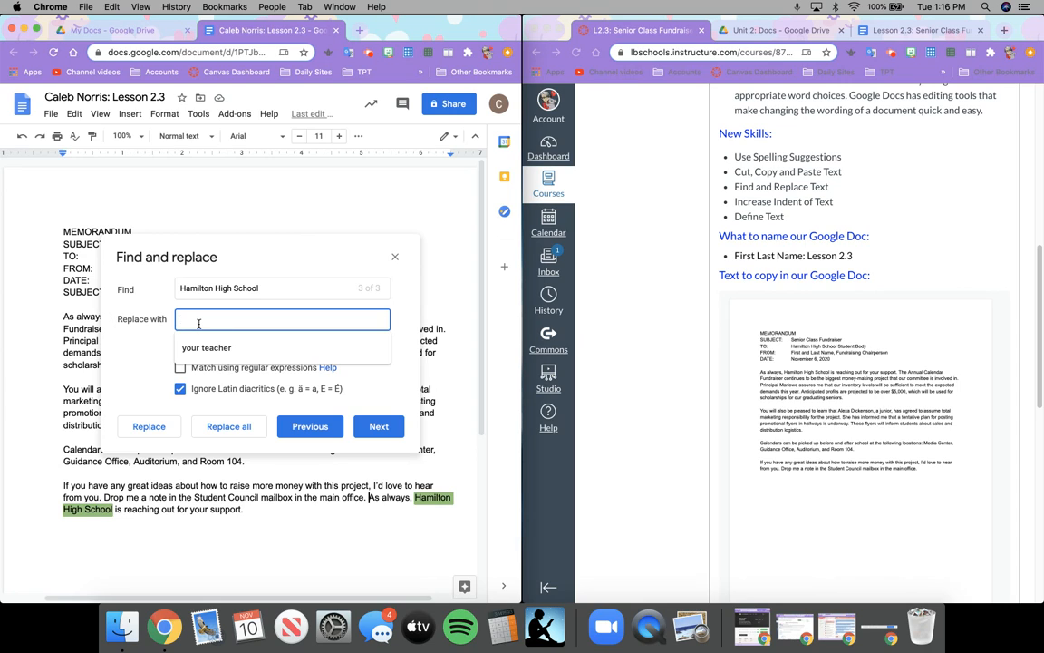
text(Hamilton High)
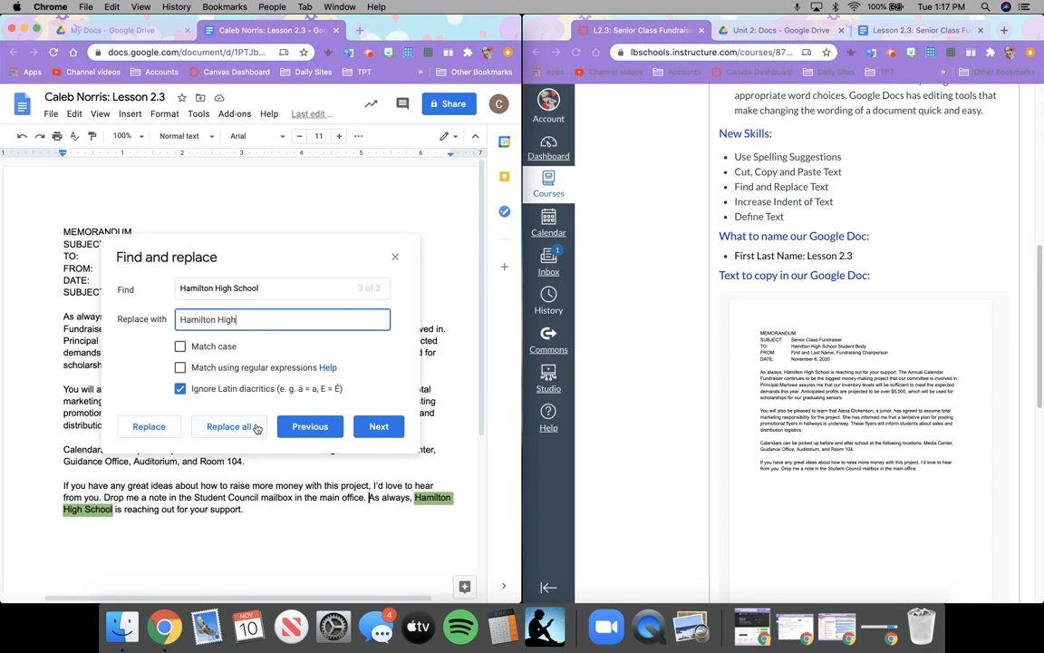
click(228, 426)
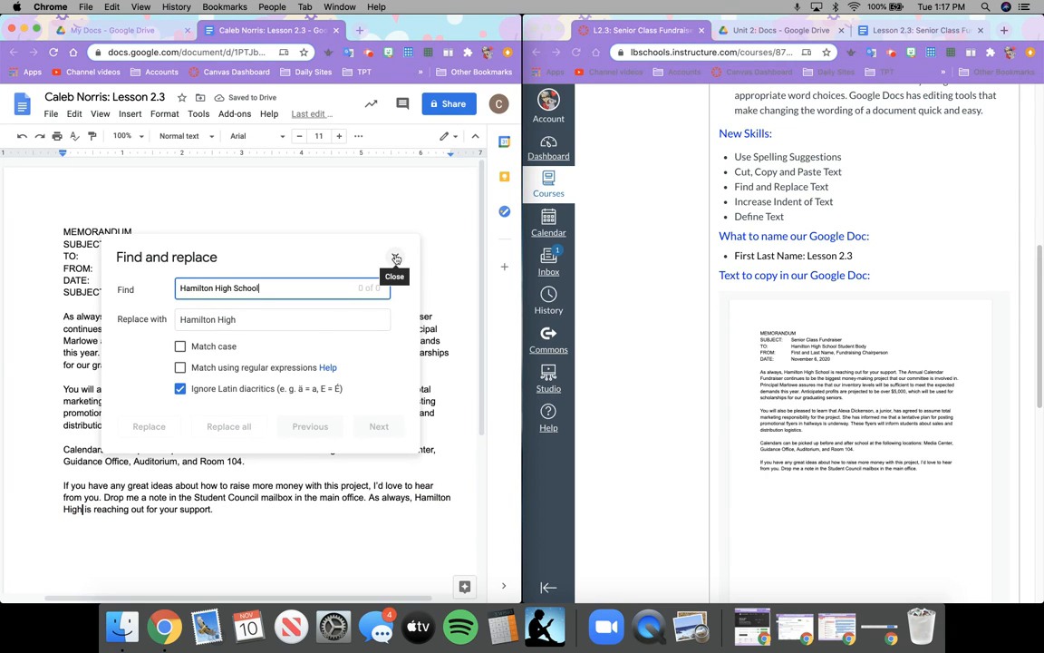
click(395, 260)
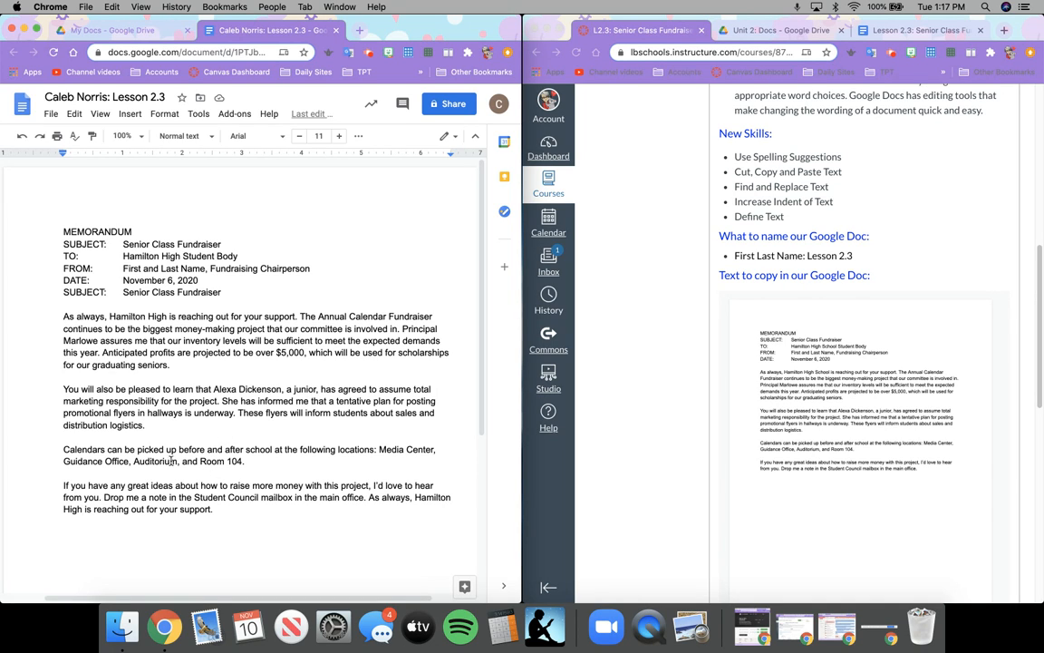
Define 'logistics' with the Tools dictionary, then close the panel and return to the memo.
drag(110, 424, 142, 425)
click(200, 116)
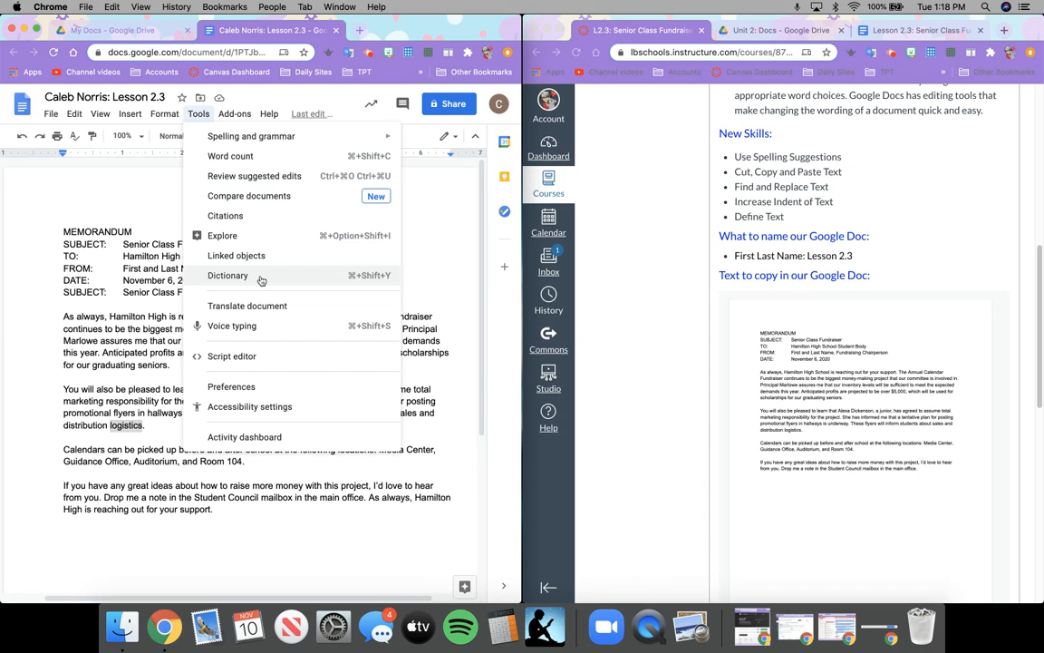
click(227, 276)
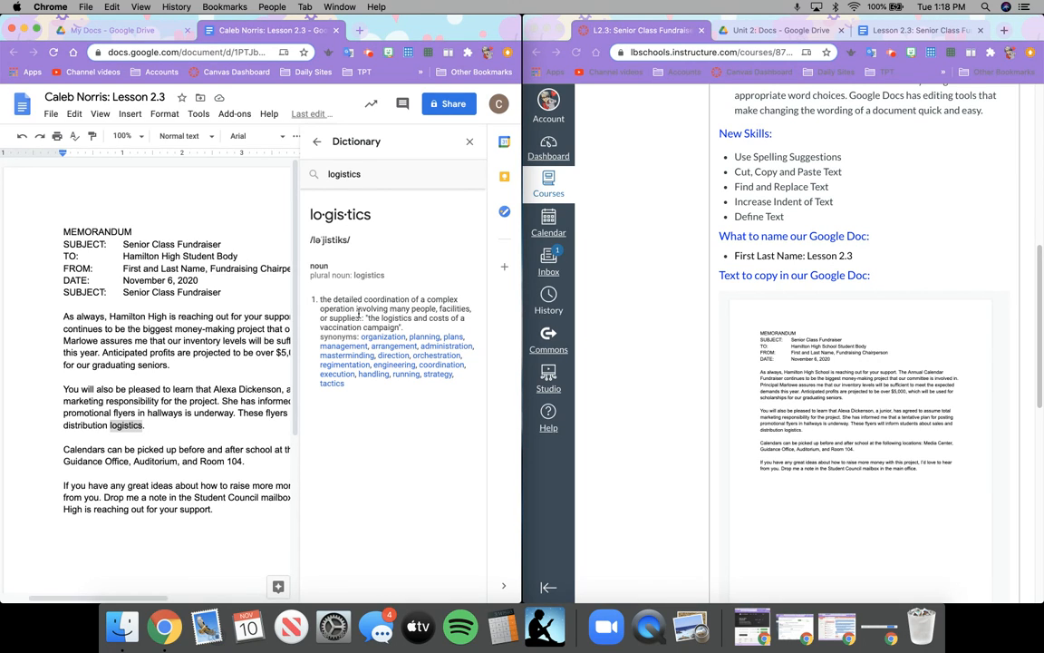
click(471, 141)
click(385, 269)
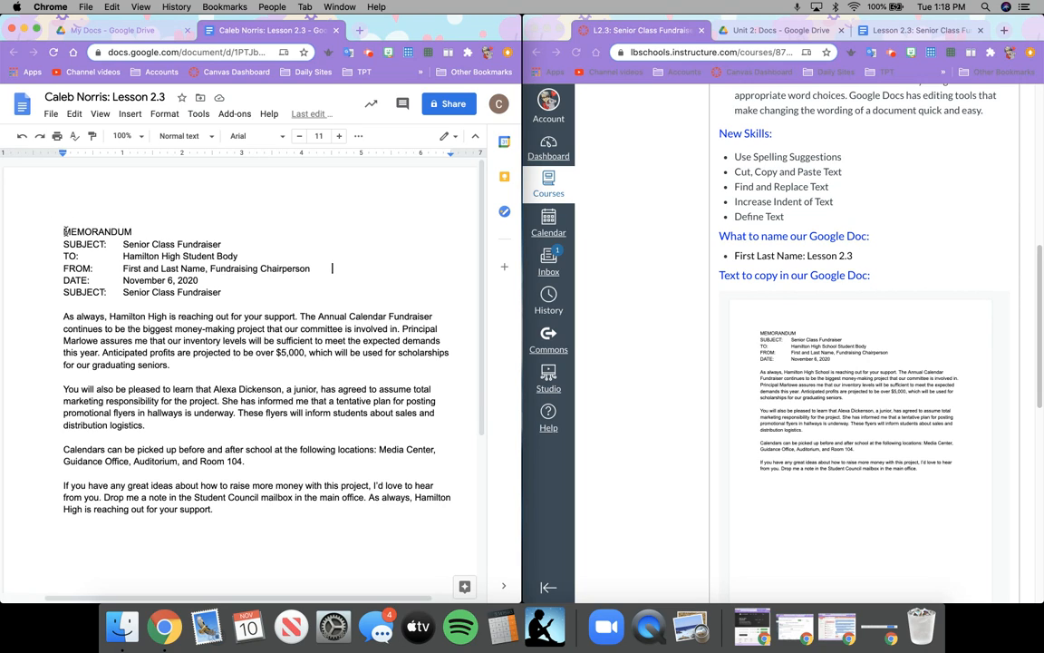
Widen the window and make the MEMORANDUM heading Bold with Center alignment.
drag(63, 231, 134, 232)
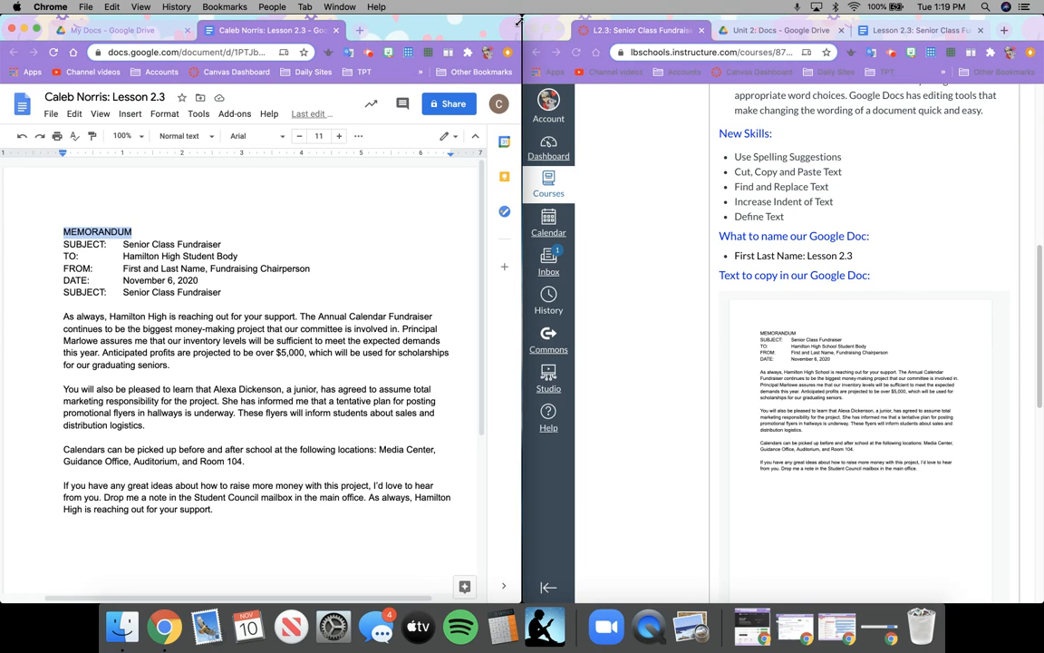
drag(564, 11, 730, 11)
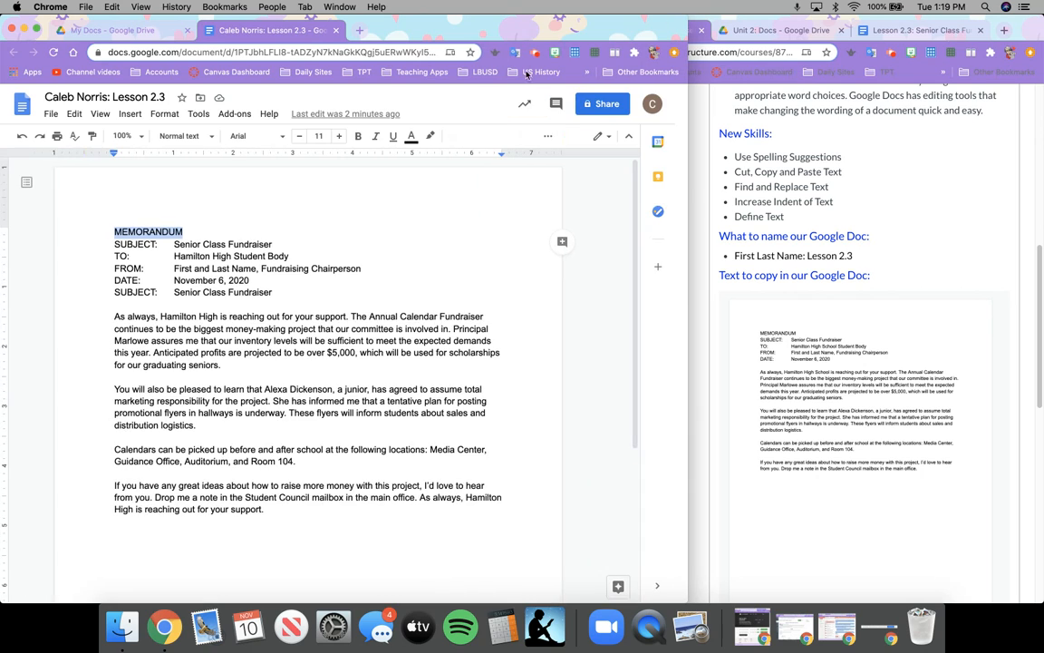
click(360, 139)
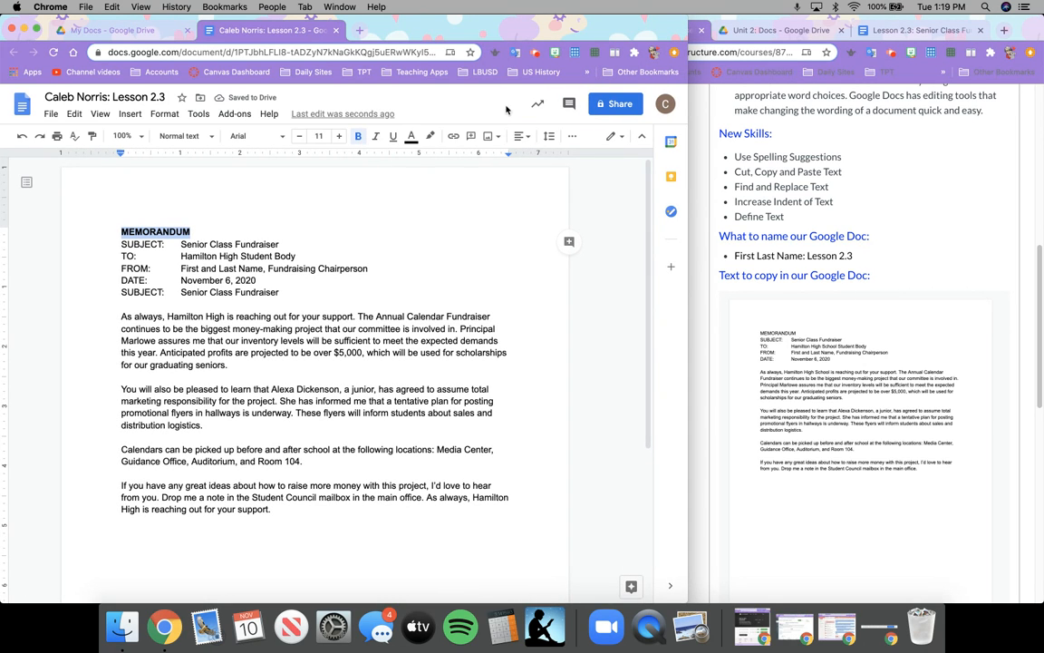
click(521, 136)
click(486, 160)
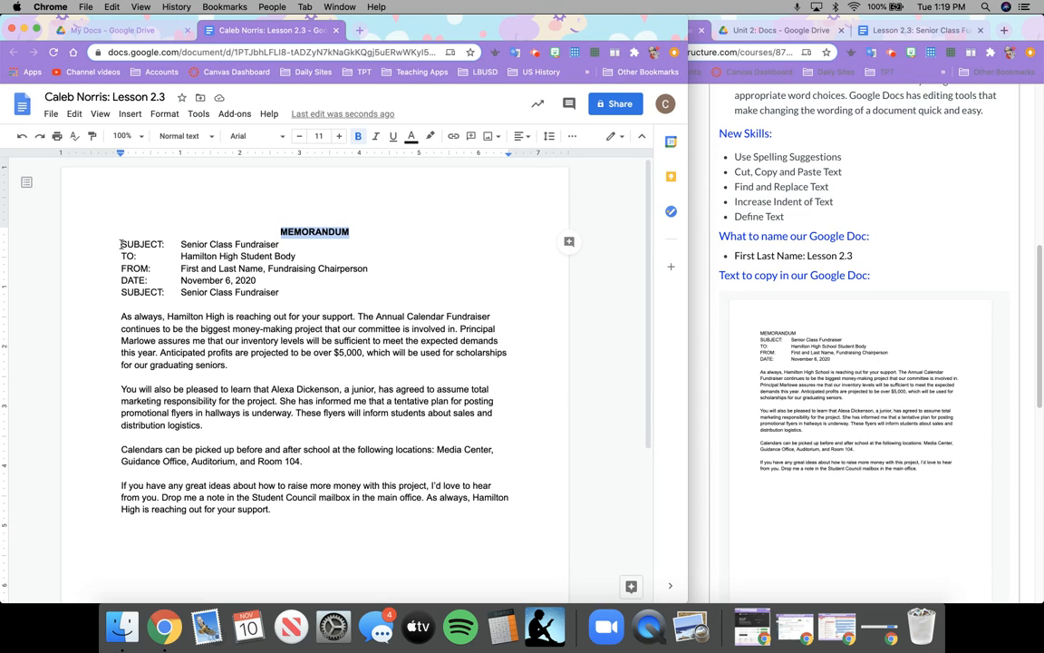
click(121, 244)
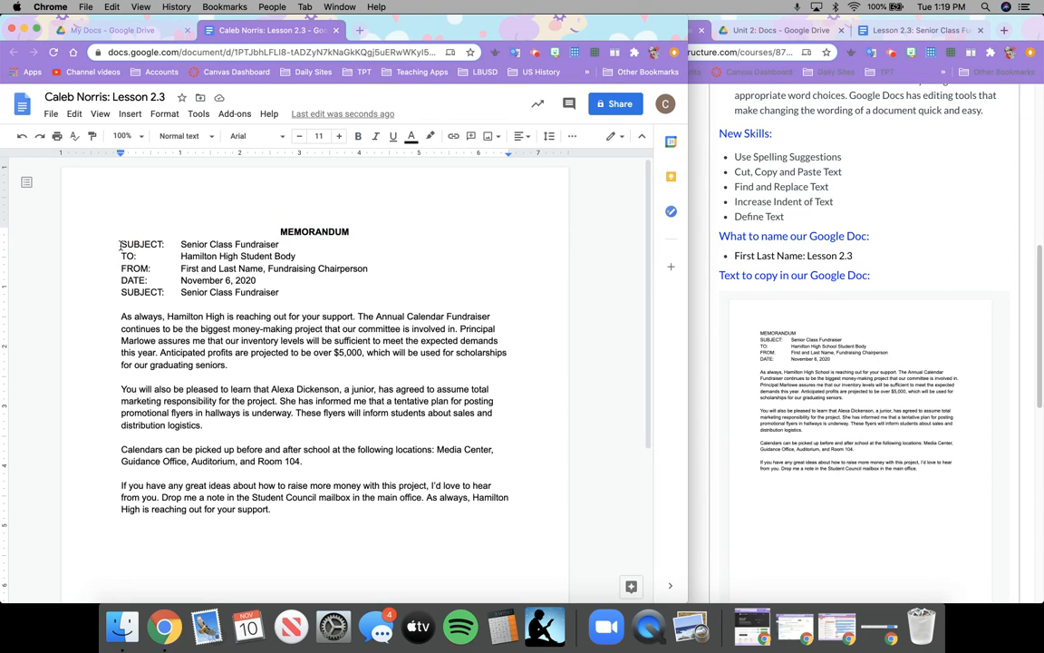
drag(122, 257, 279, 290)
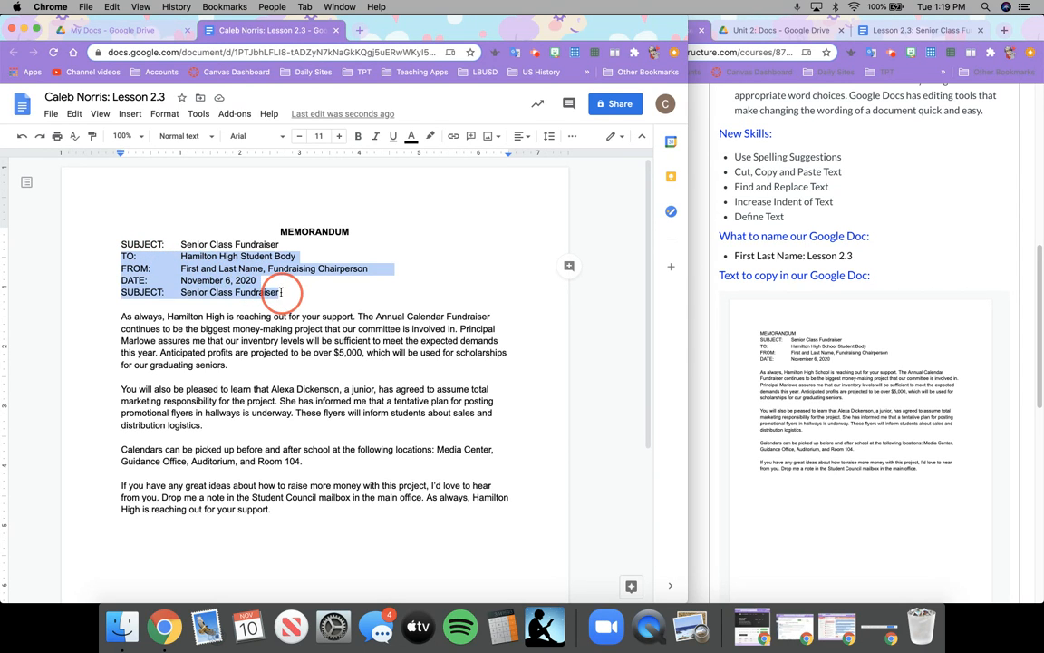
Delete the extra SUBJECT line and give the TO, FROM, DATE, SUBJECT lines Double spacing.
triple_click(261, 244)
key(BackSpace)
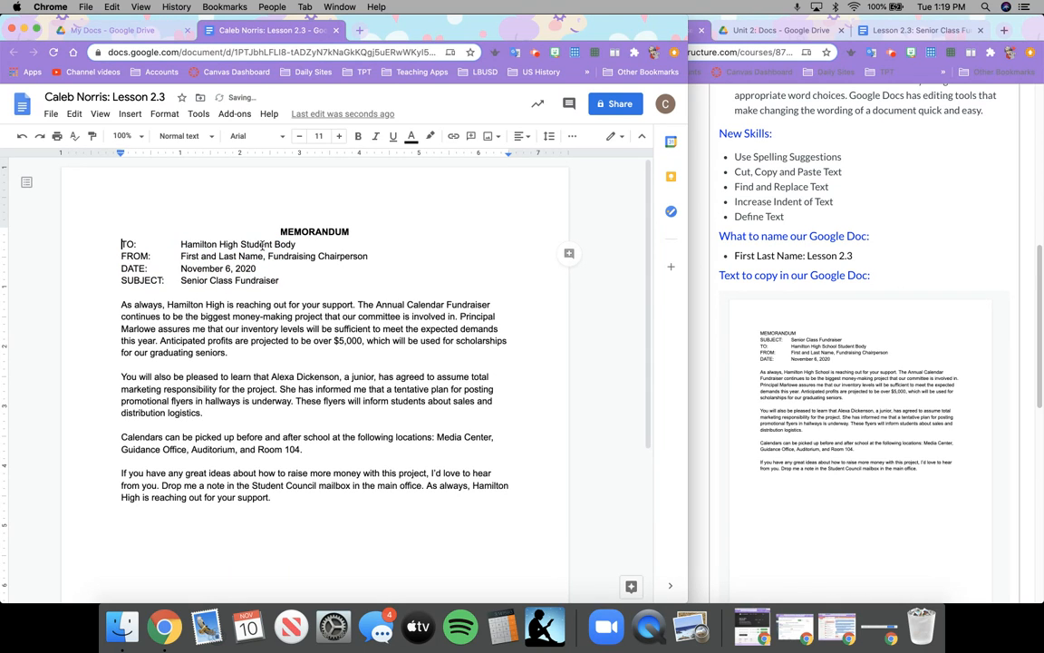
drag(114, 246, 299, 282)
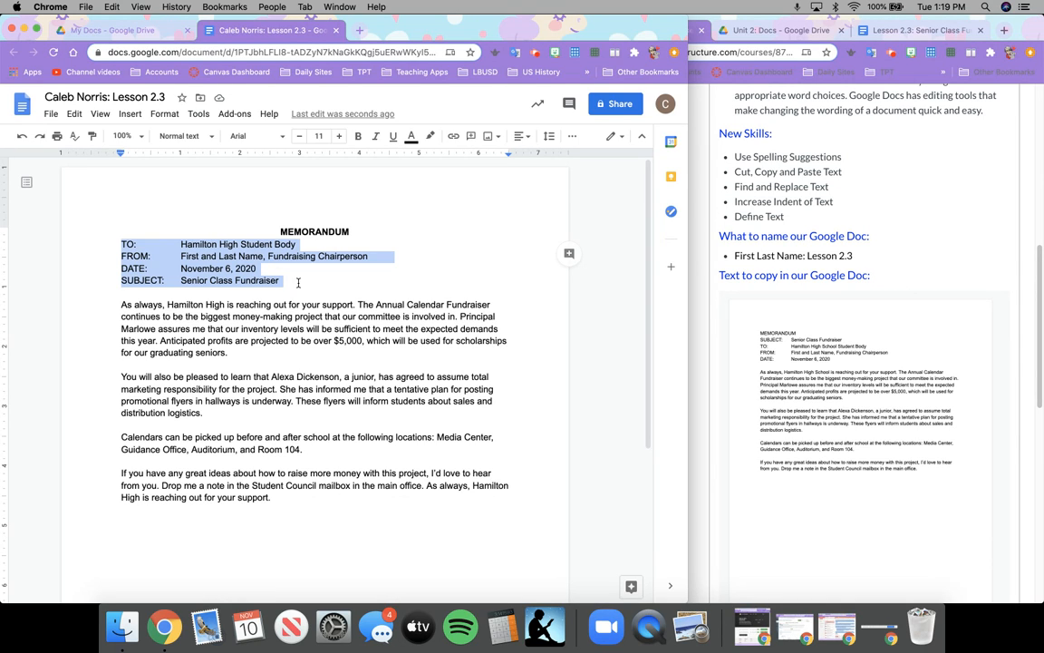
click(547, 137)
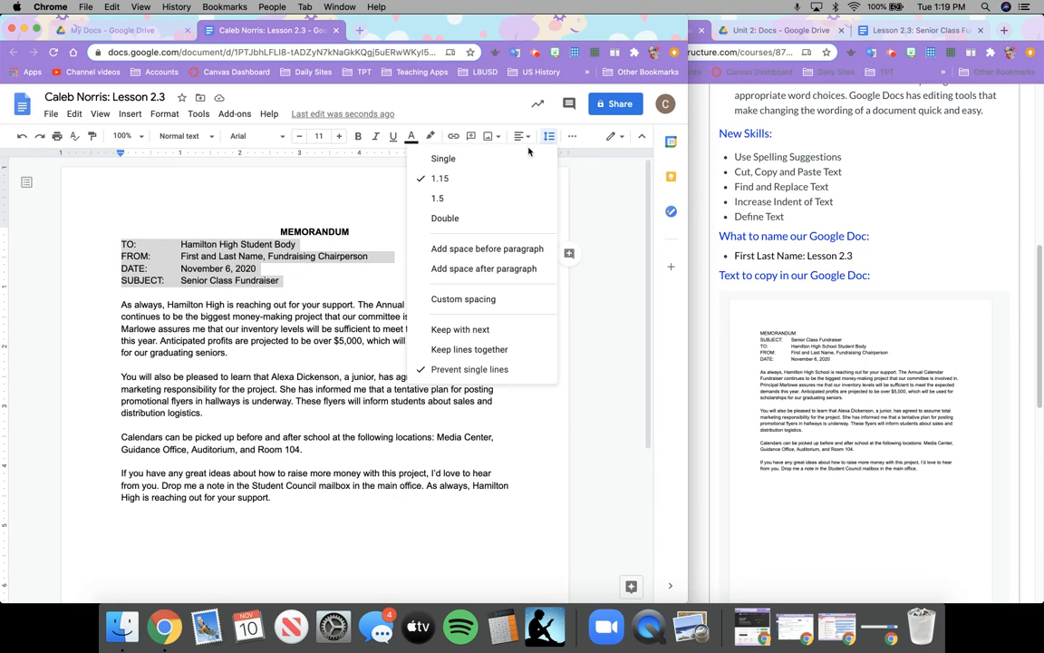
click(494, 216)
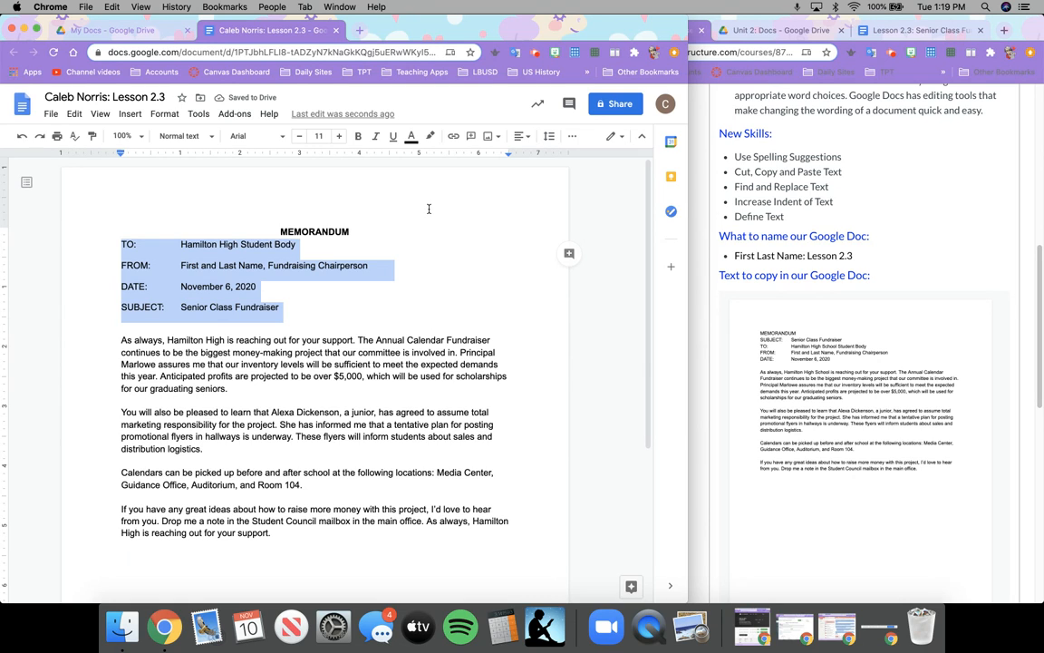
click(371, 313)
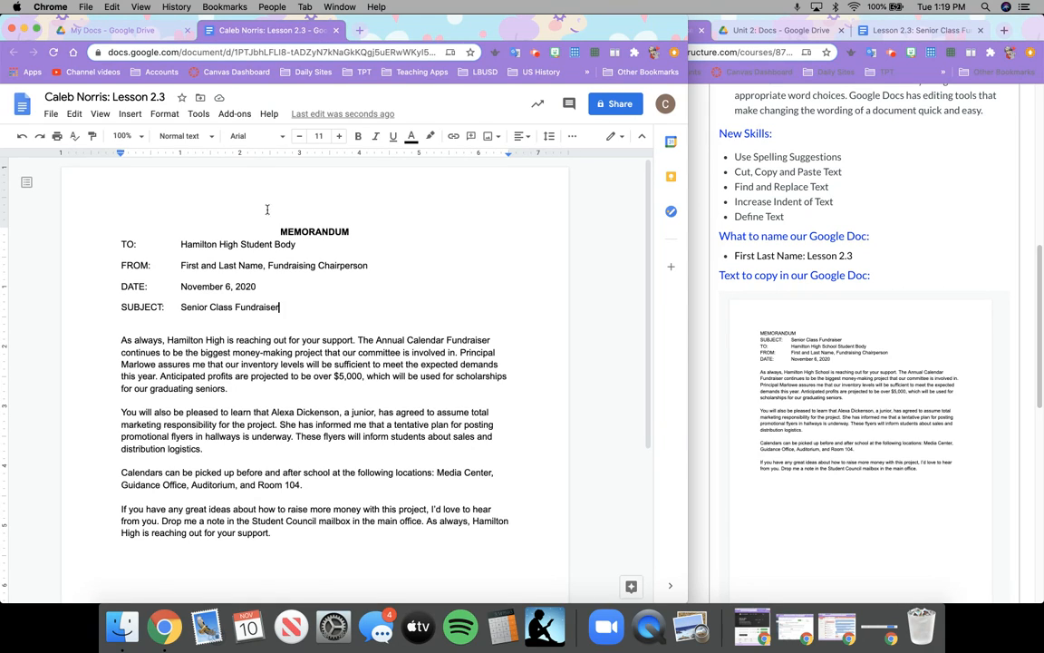
drag(274, 232, 352, 230)
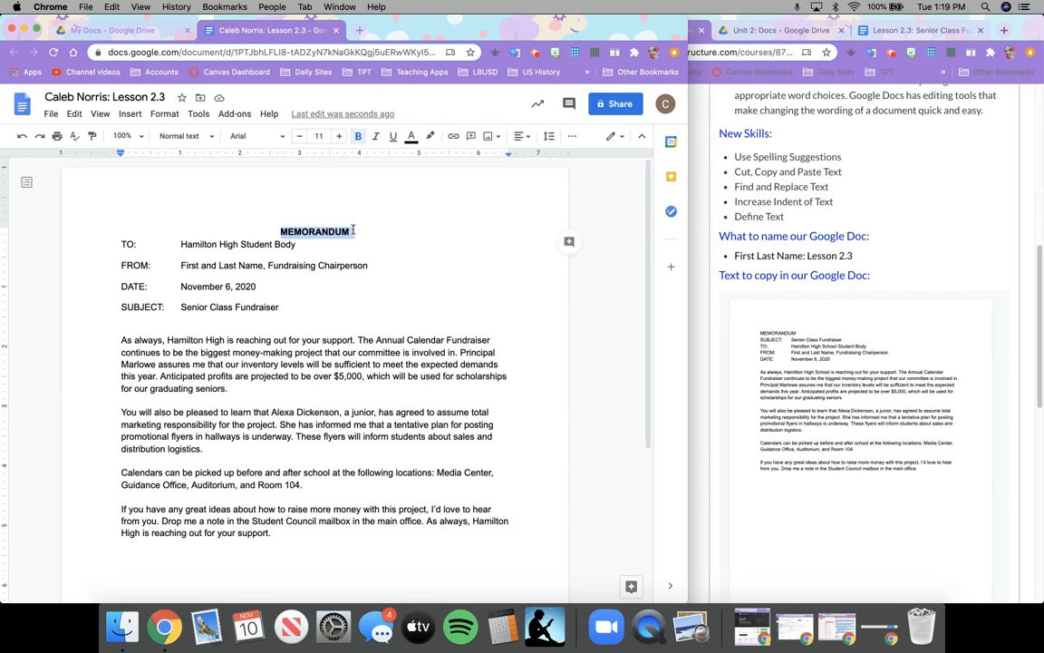
click(527, 137)
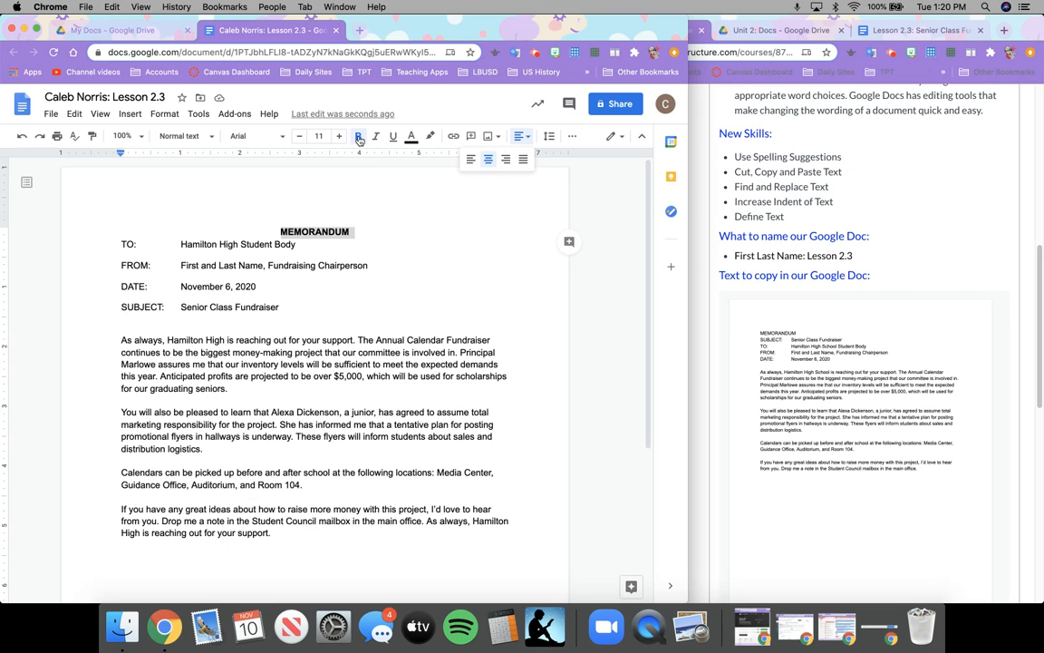
mouse_move(119, 236)
mouse_down()
mouse_move(205, 262)
mouse_move(126, 243)
mouse_up()
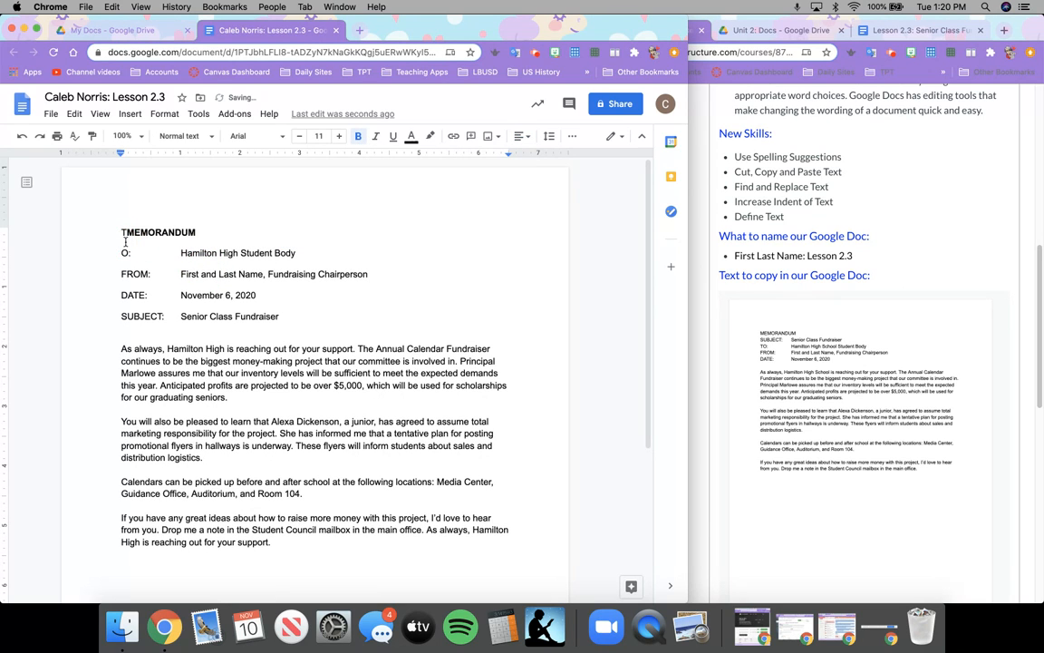
key(super+z)
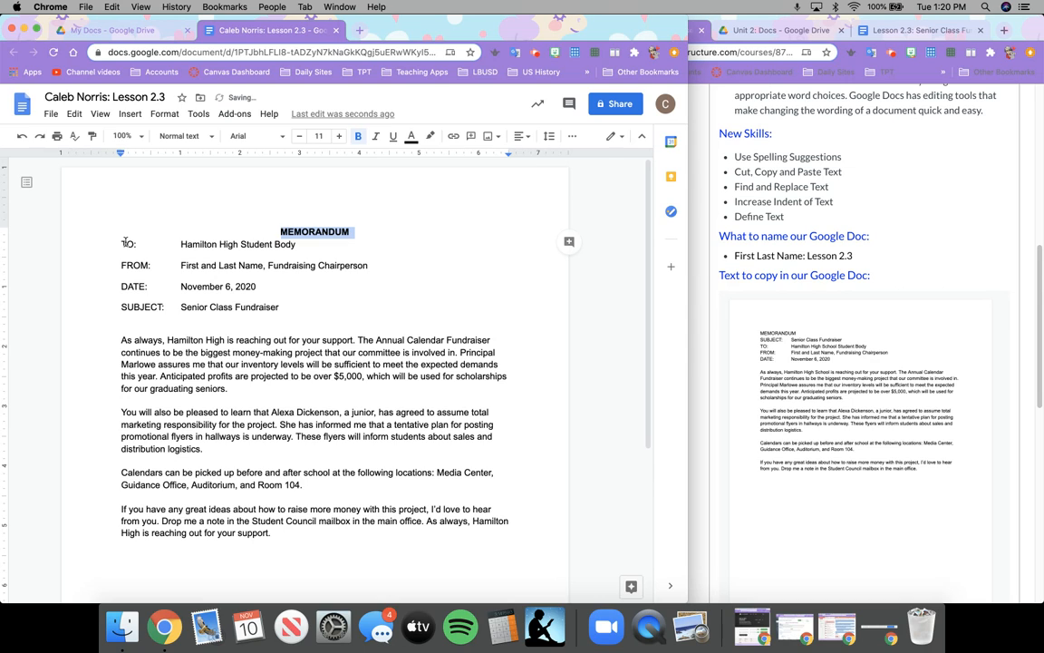
drag(123, 243, 307, 304)
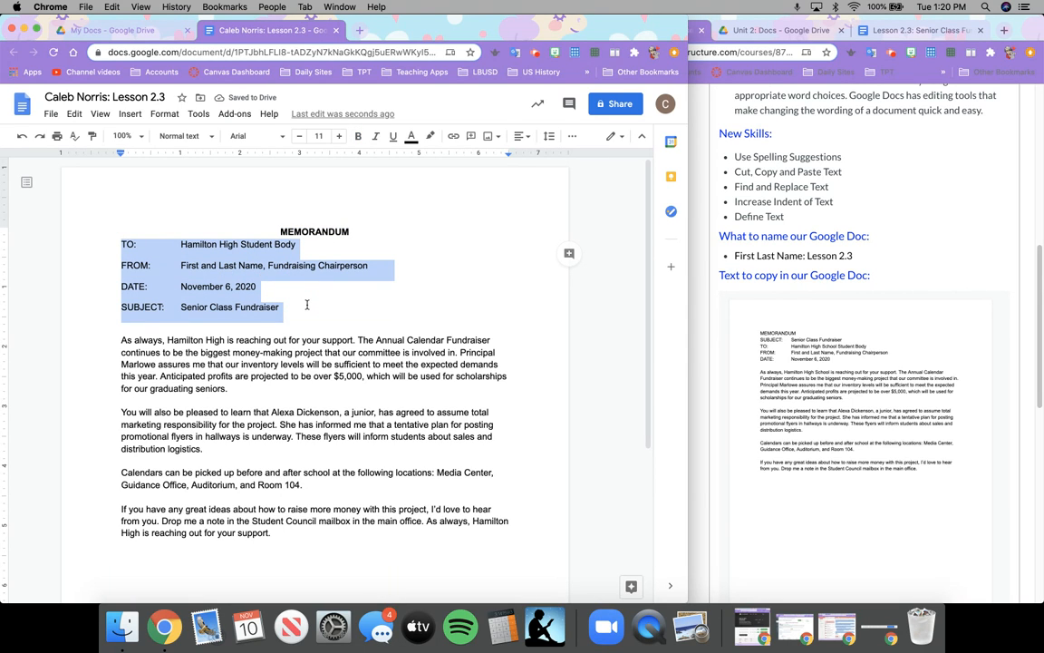
drag(122, 340, 355, 340)
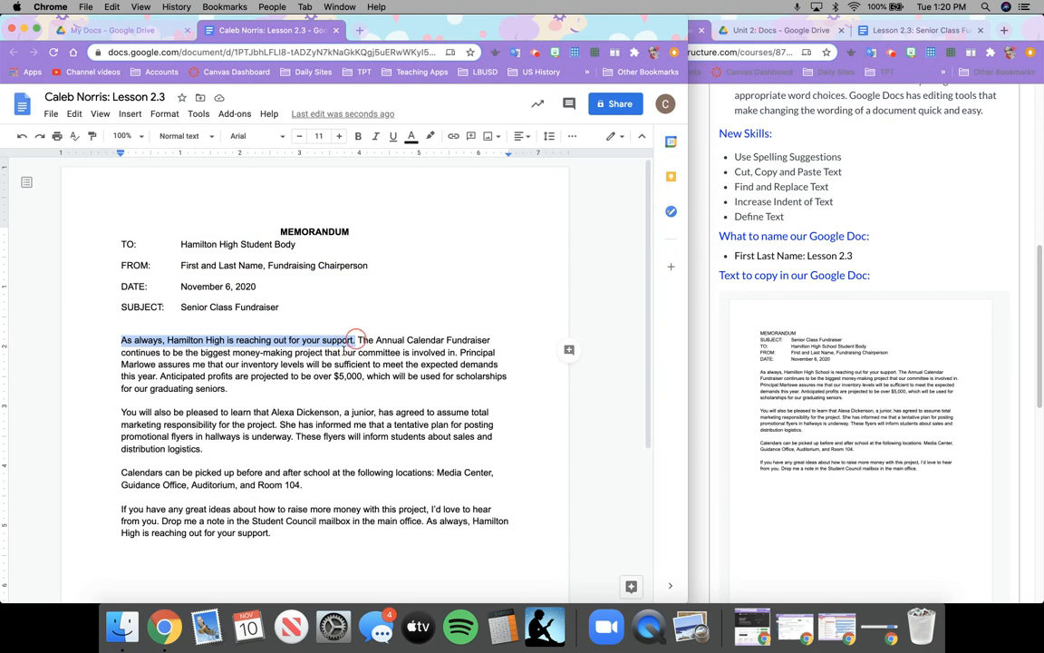
click(361, 533)
shift+click(428, 524)
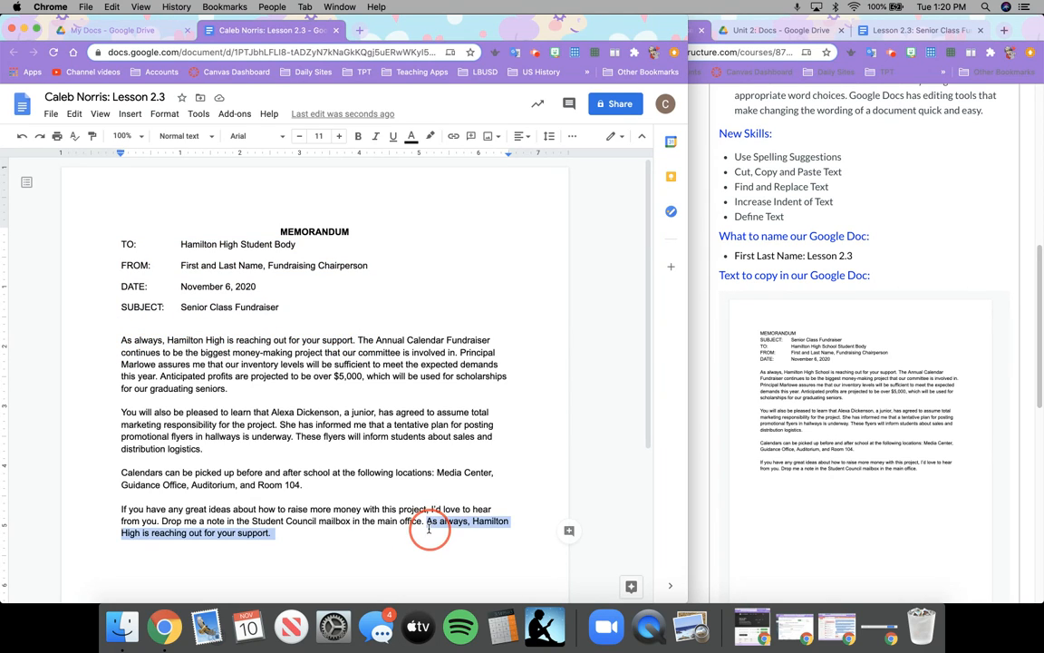
drag(168, 339, 224, 341)
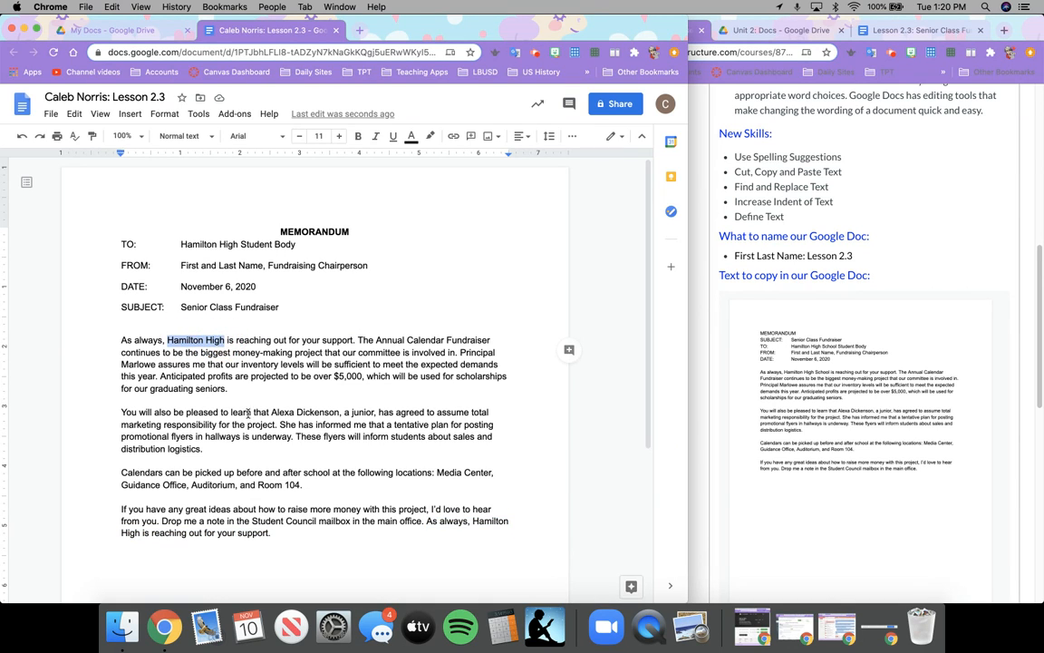
click(251, 420)
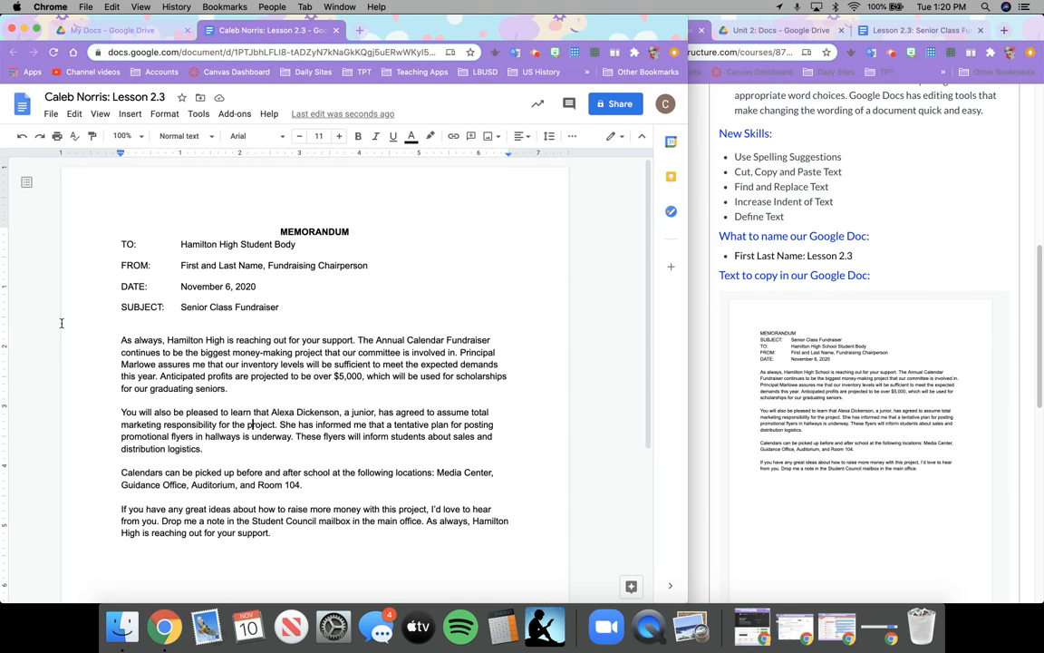
Download the memo as PDF Document (.pdf) and bring the Canvas assignment window forward.
click(51, 115)
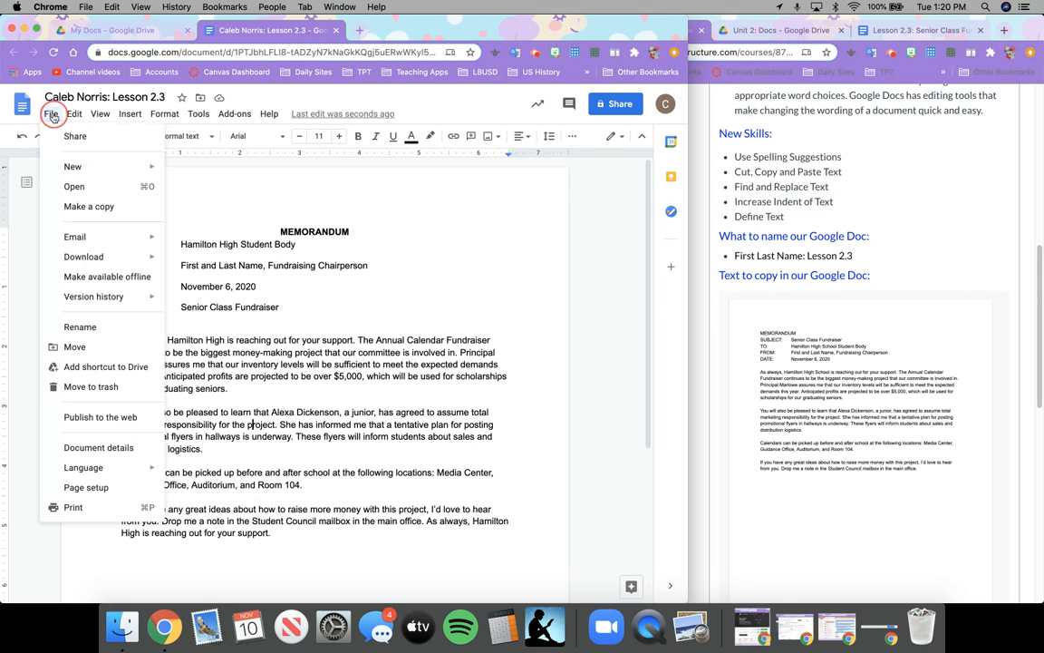
mouse_move(114, 254)
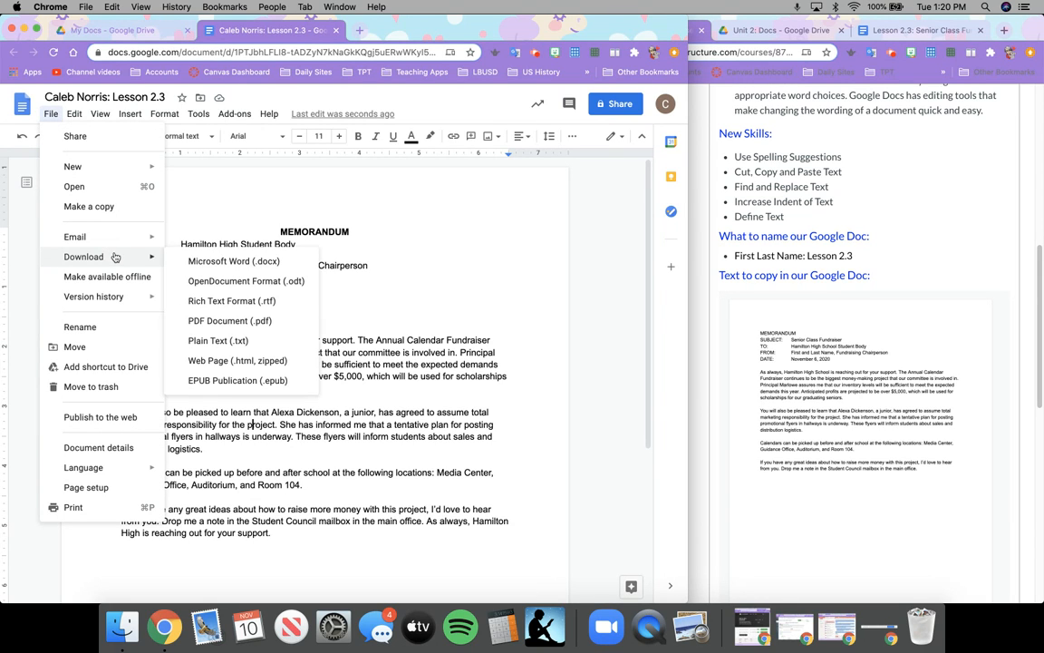
click(218, 326)
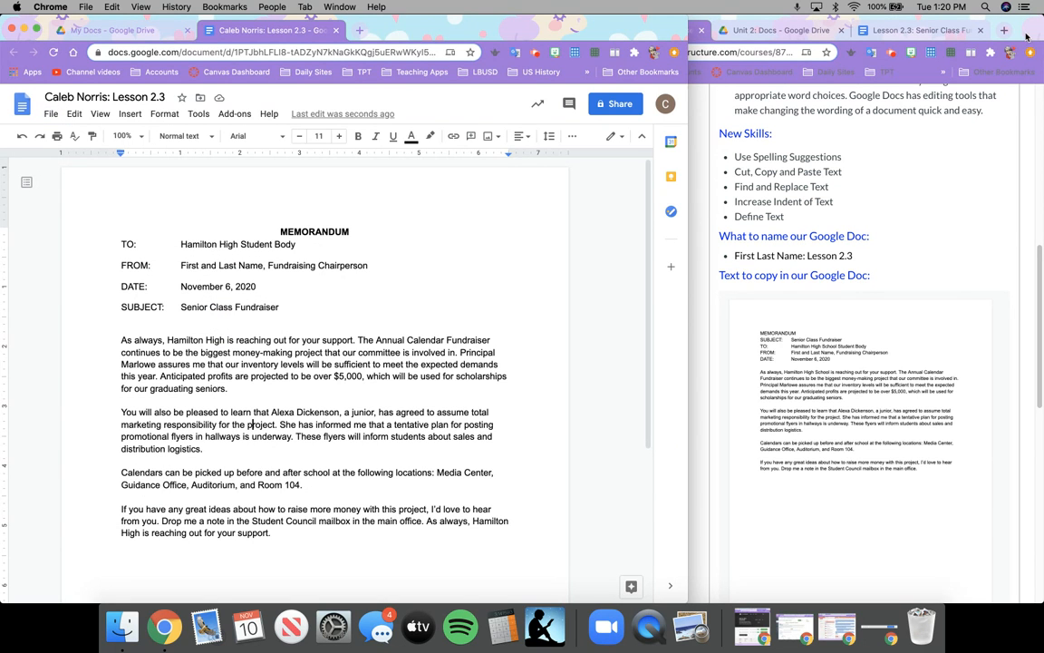
drag(1026, 34, 660, 35)
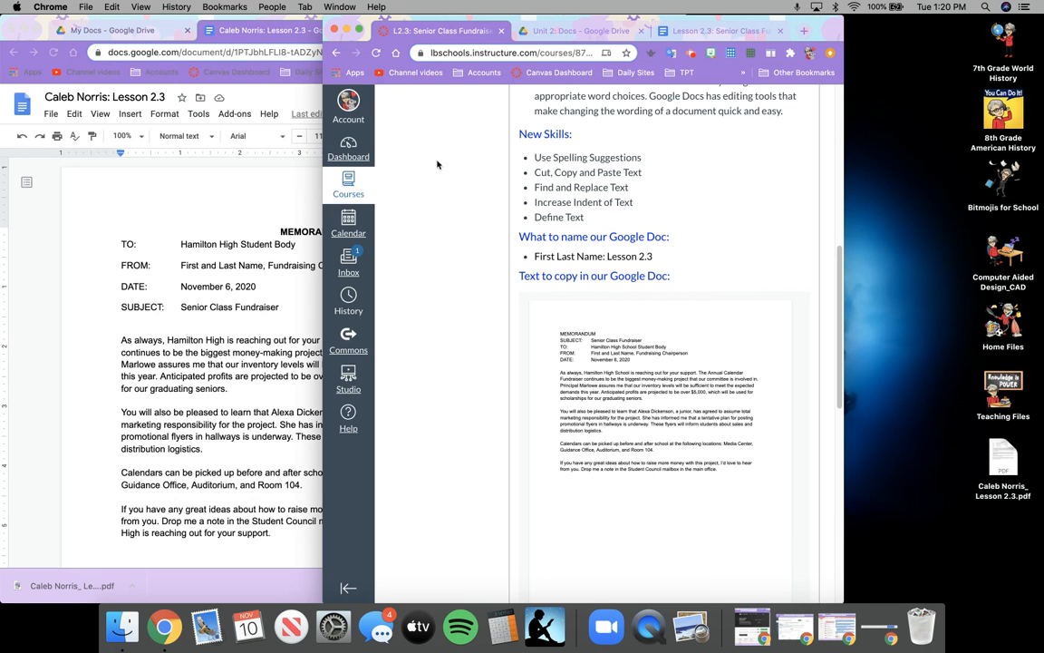
scroll(513, 242, up, 10)
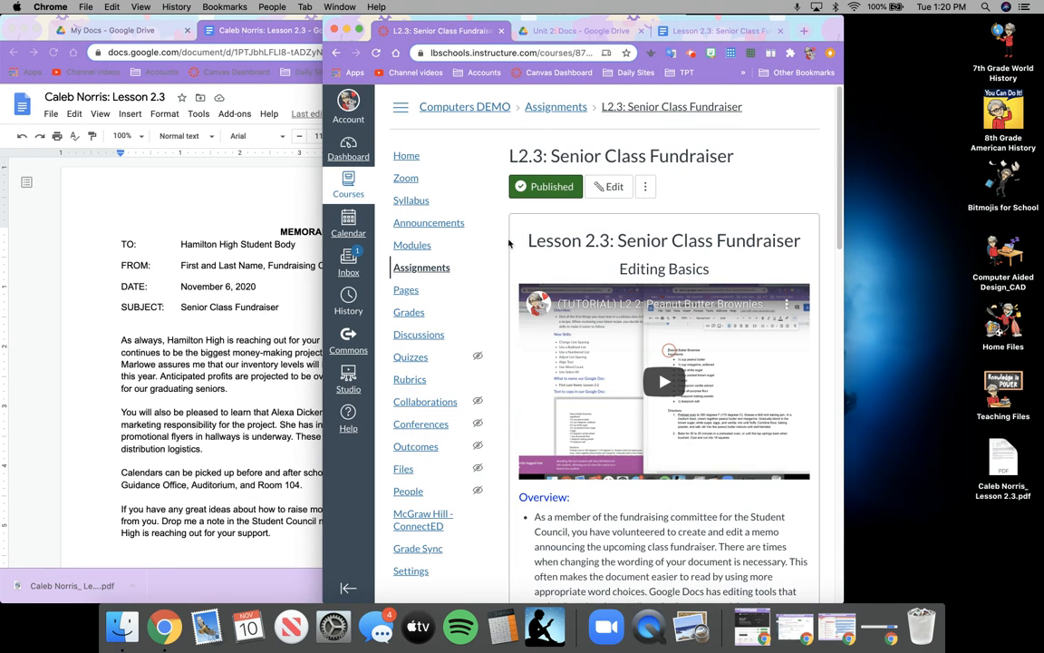